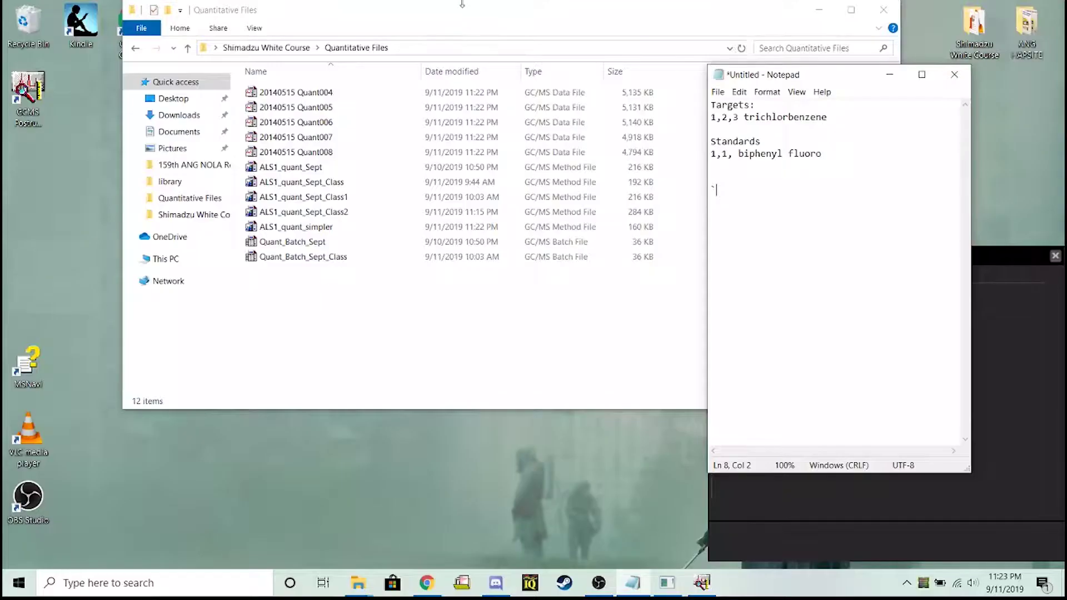
# - Review the trichlorobenzene target listed in the compound notes beside the Quantitative Files folder
pyautogui.click(321, 93)
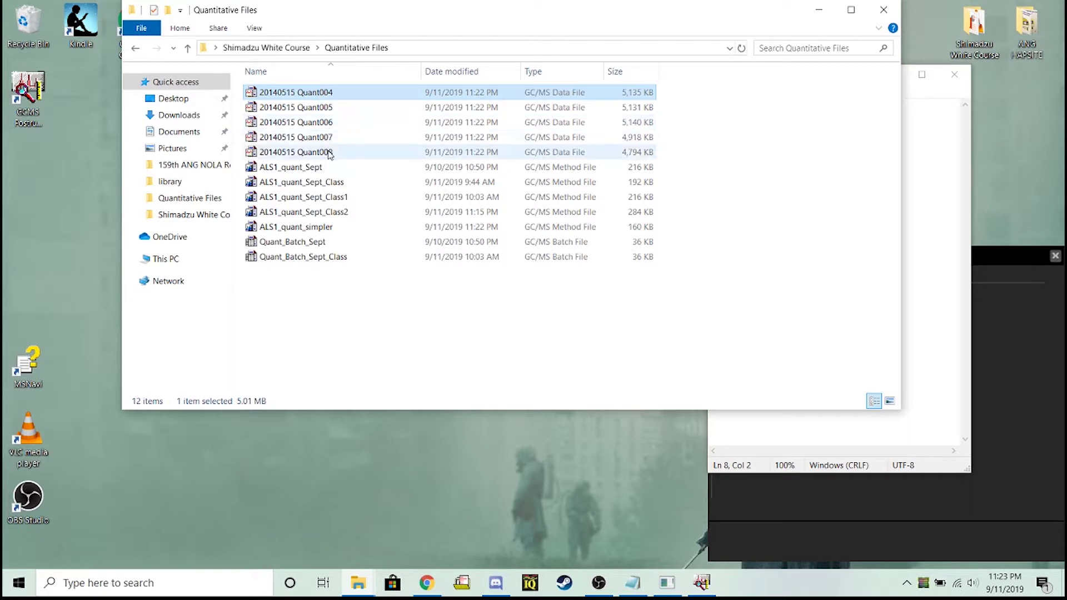
pyautogui.click(940, 123)
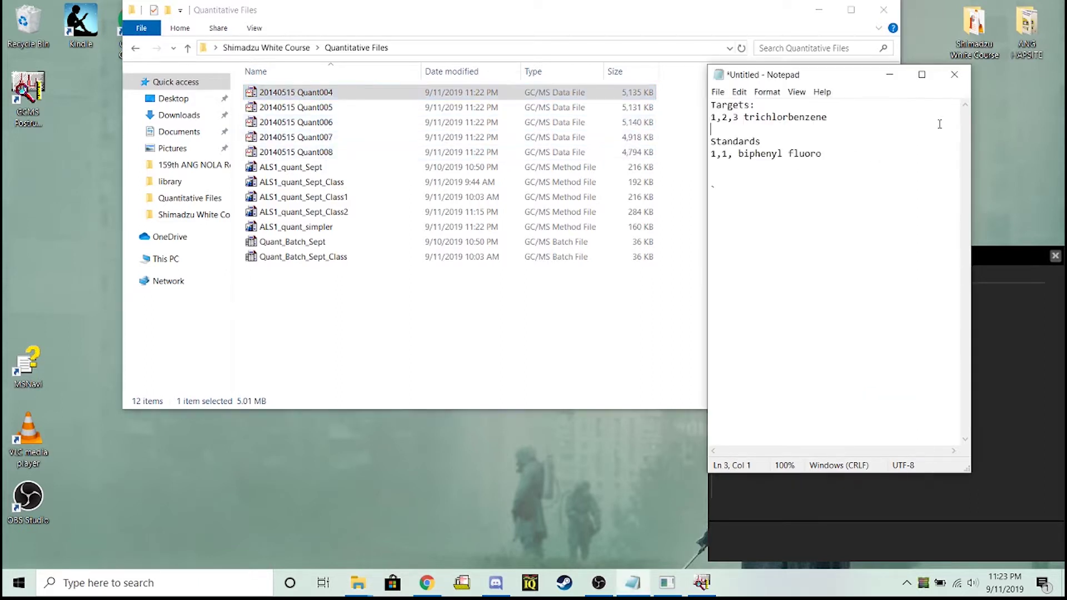
pyautogui.moveTo(828, 117); pyautogui.dragTo(703, 91)
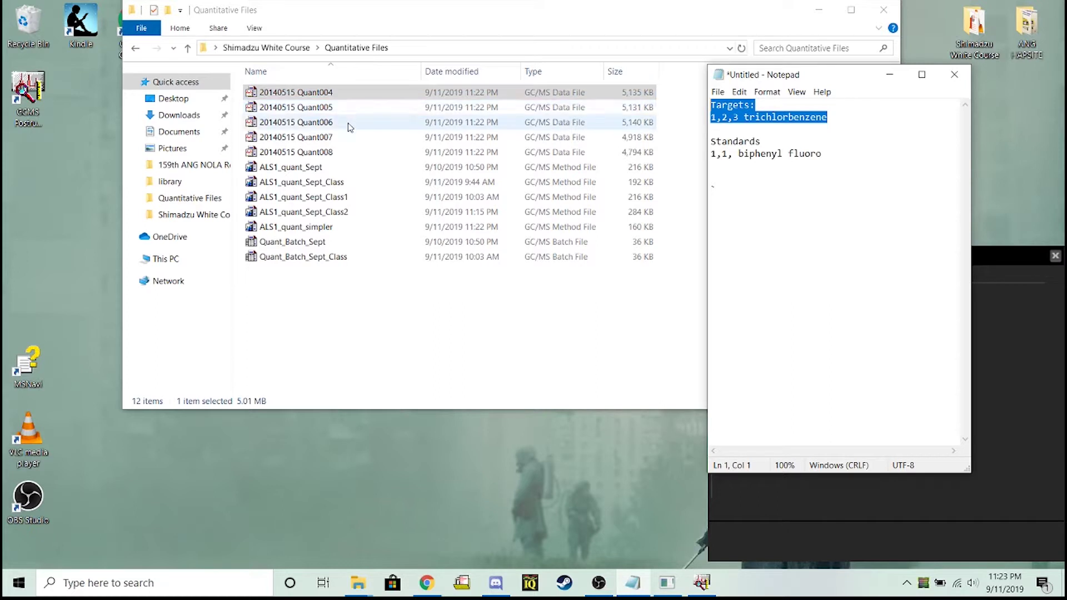
pyautogui.click(823, 180)
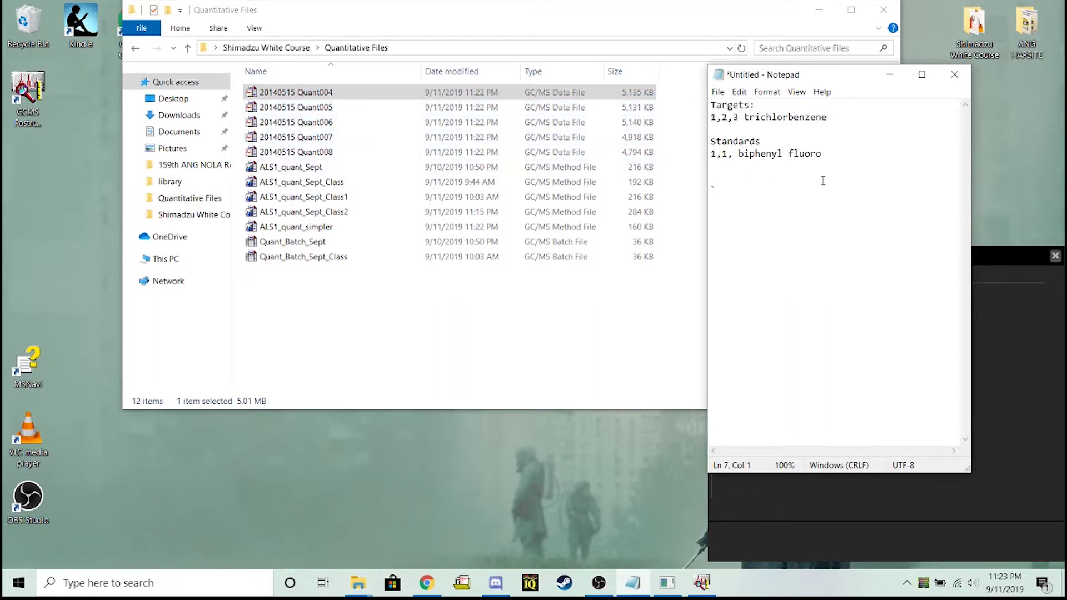
# - Check the Standards lines in the notes, then open the 20140515 Quant008 data file
pyautogui.moveTo(834, 156); pyautogui.dragTo(832, 129)
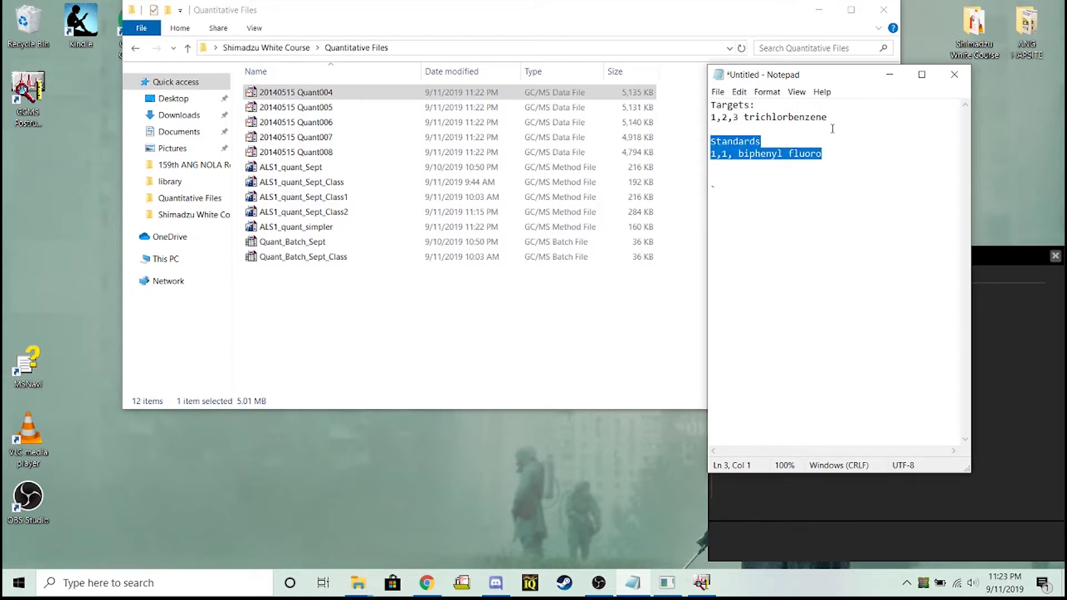
pyautogui.click(832, 129)
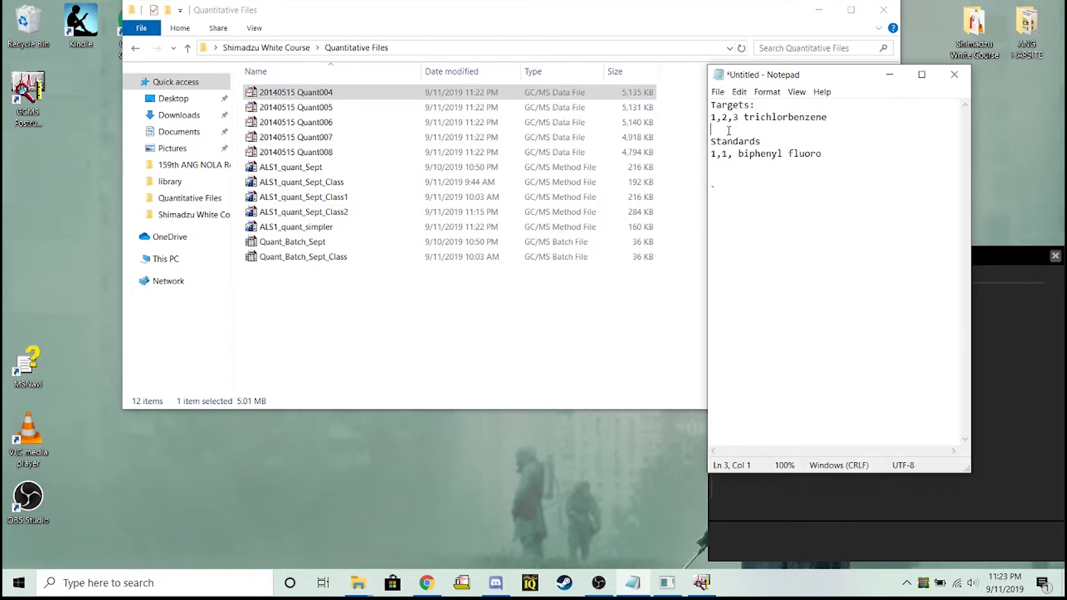
pyautogui.moveTo(729, 130); pyautogui.dragTo(838, 155)
pyautogui.click(838, 155)
pyautogui.doubleClick(281, 153)
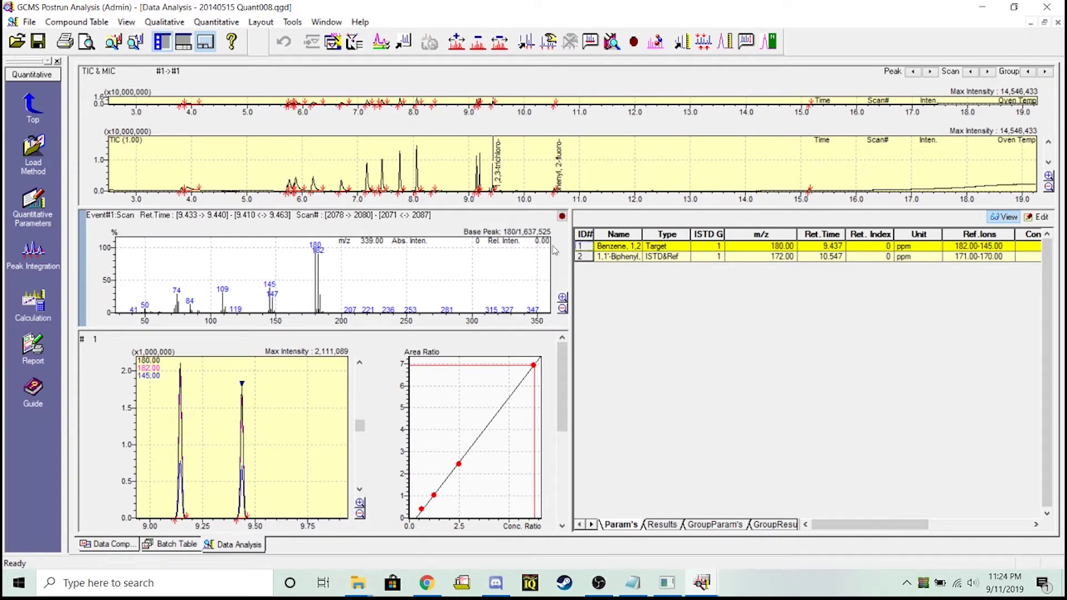
# - Enlarge the chromatogram panes, zoom the TIC to about 9.75–14.75 minutes, and switch to Qualitative tasks
pyautogui.moveTo(554, 206); pyautogui.dragTo(554, 416)
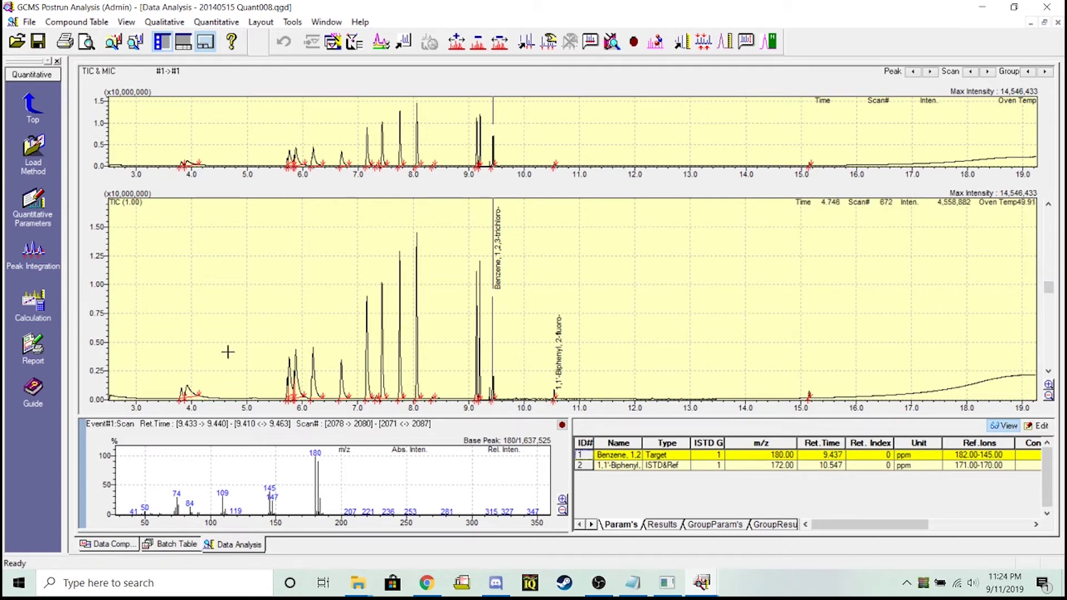
pyautogui.moveTo(251, 368); pyautogui.dragTo(835, 402)
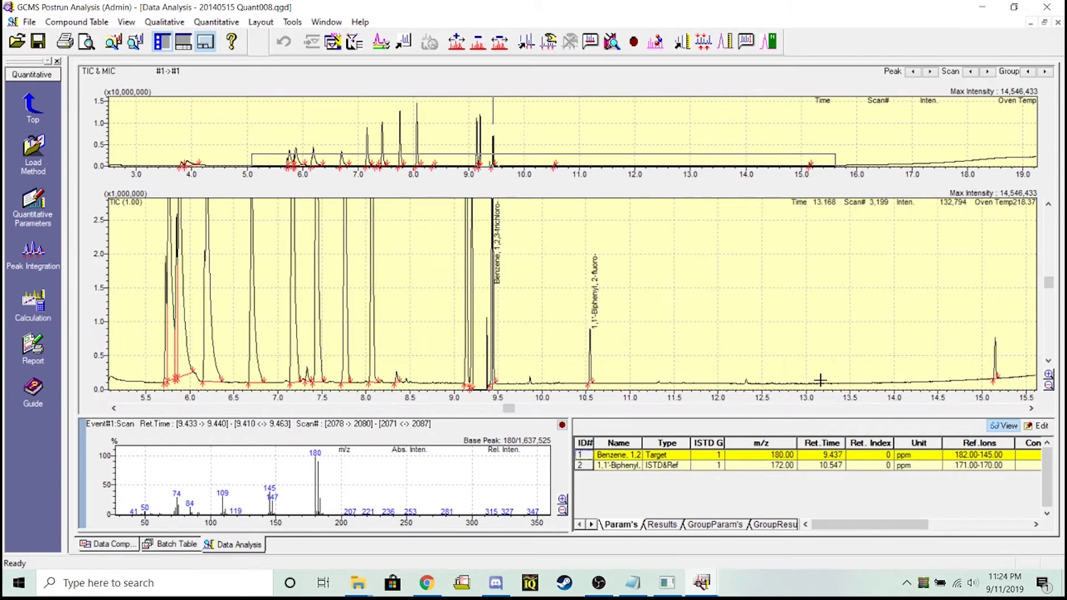
pyautogui.moveTo(511, 346); pyautogui.dragTo(977, 392)
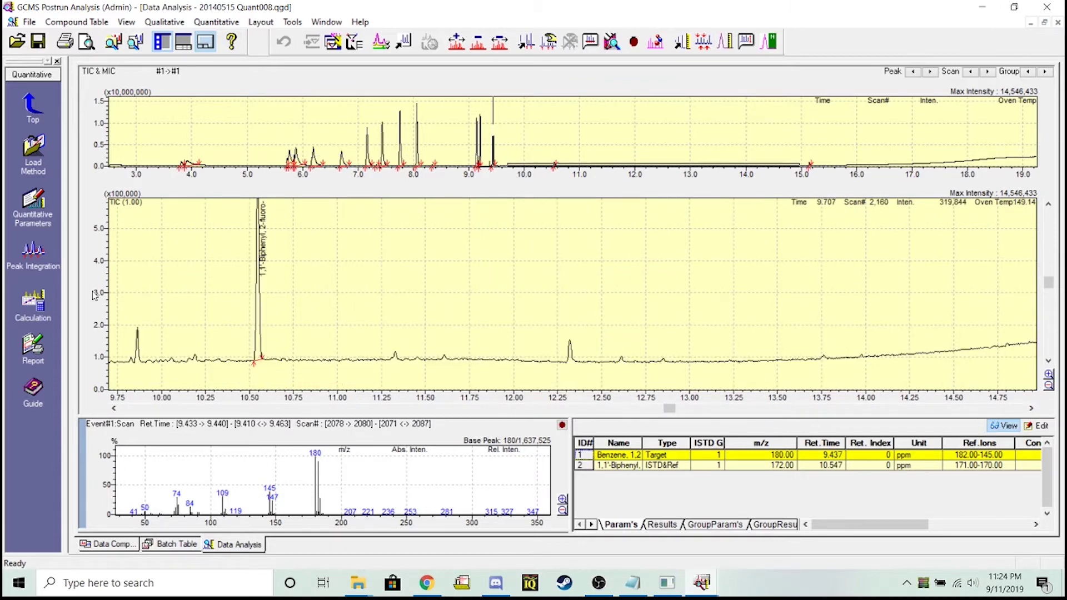
pyautogui.click(35, 114)
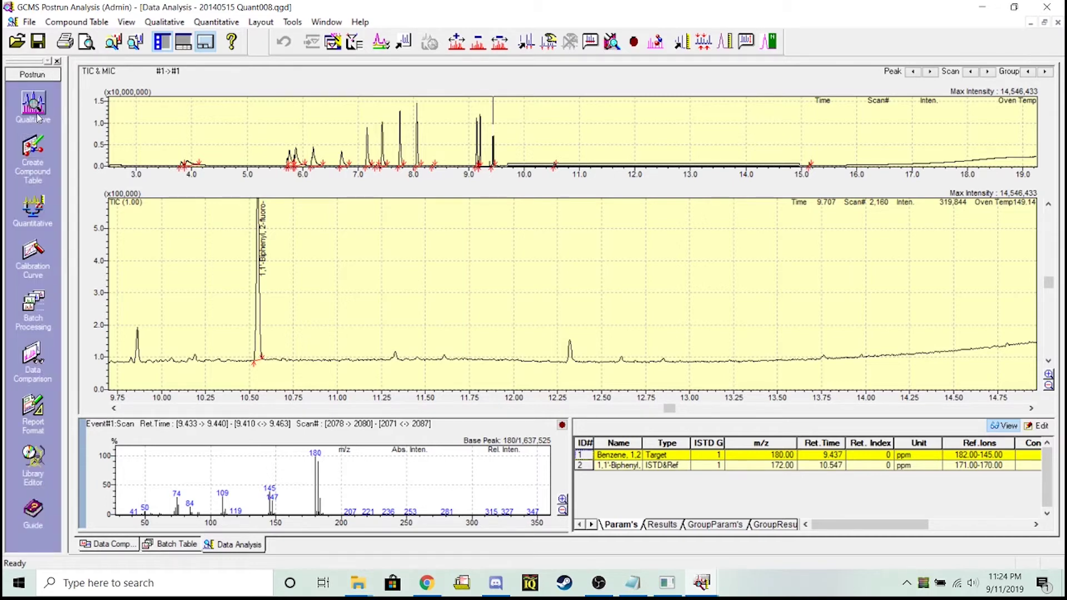
pyautogui.click(37, 115)
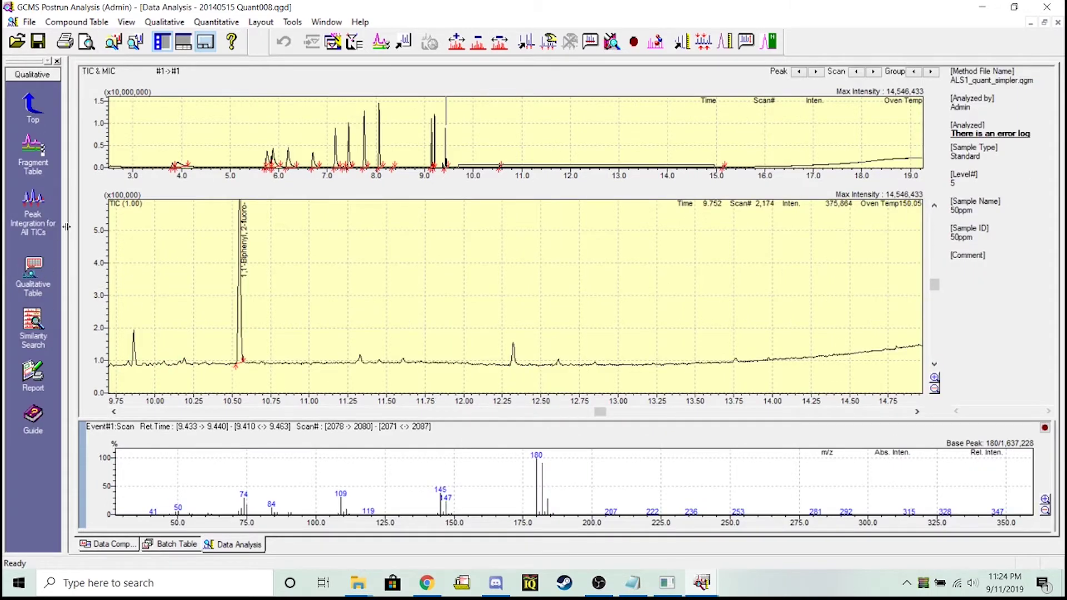
# - Integrate peaks for all TICs with slope 5000/min and minimum area/height 80000
pyautogui.click(32, 206)
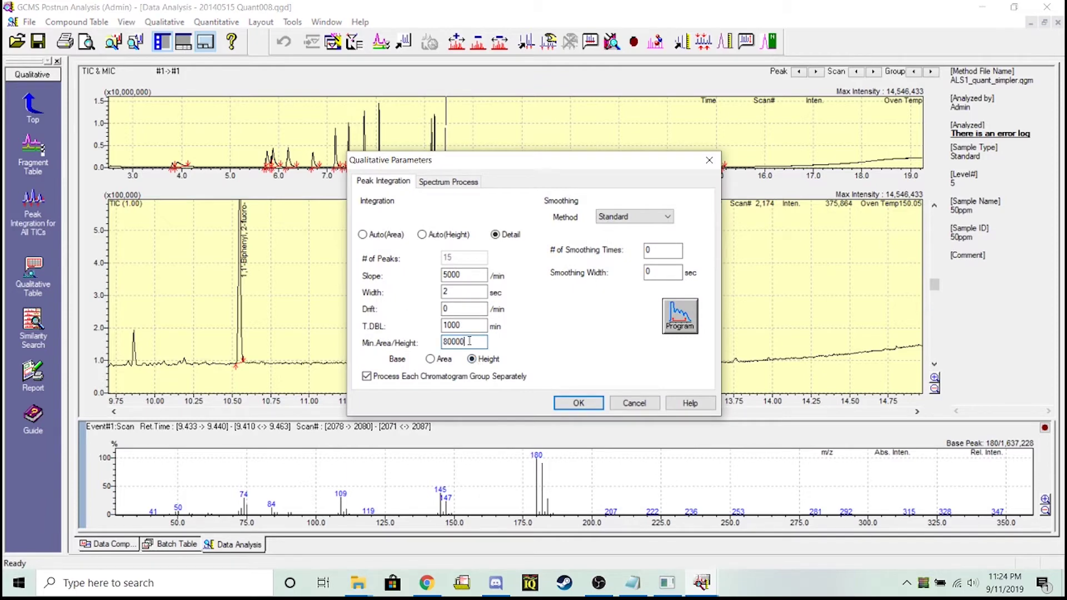
pyautogui.click(471, 276)
pyautogui.click(591, 401)
pyautogui.click(526, 340)
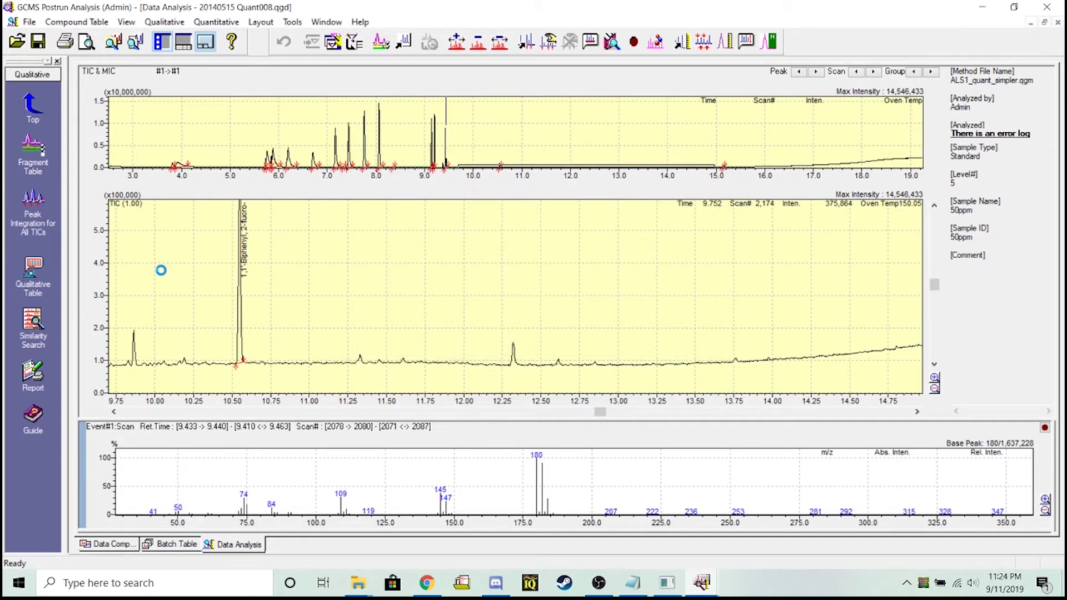
pyautogui.click(40, 278)
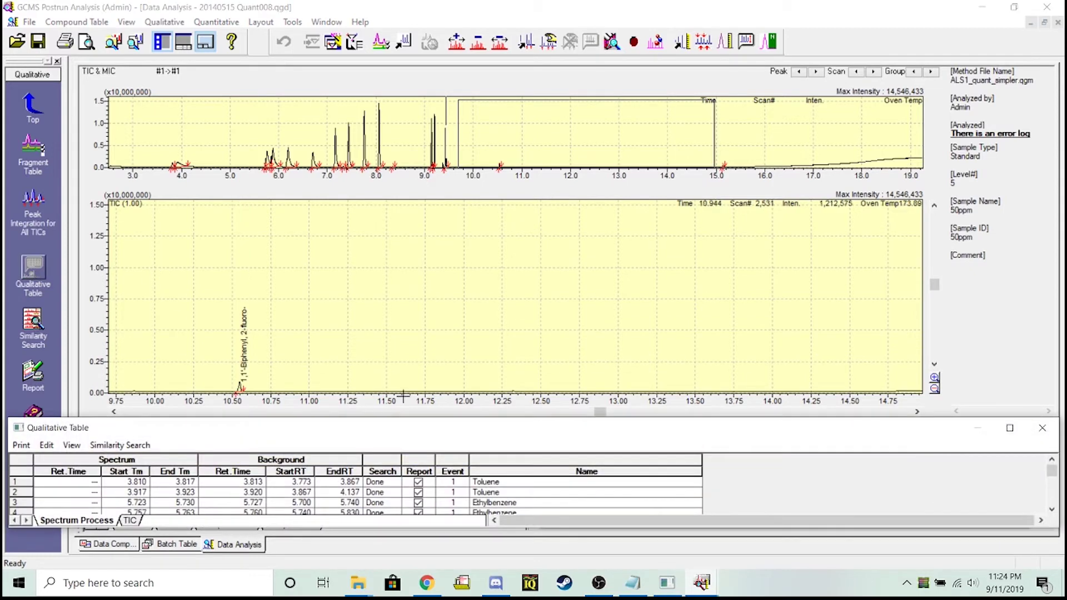
# - Maximize the Qualitative Table and delete peak rows 1 through 16
pyautogui.click(1010, 428)
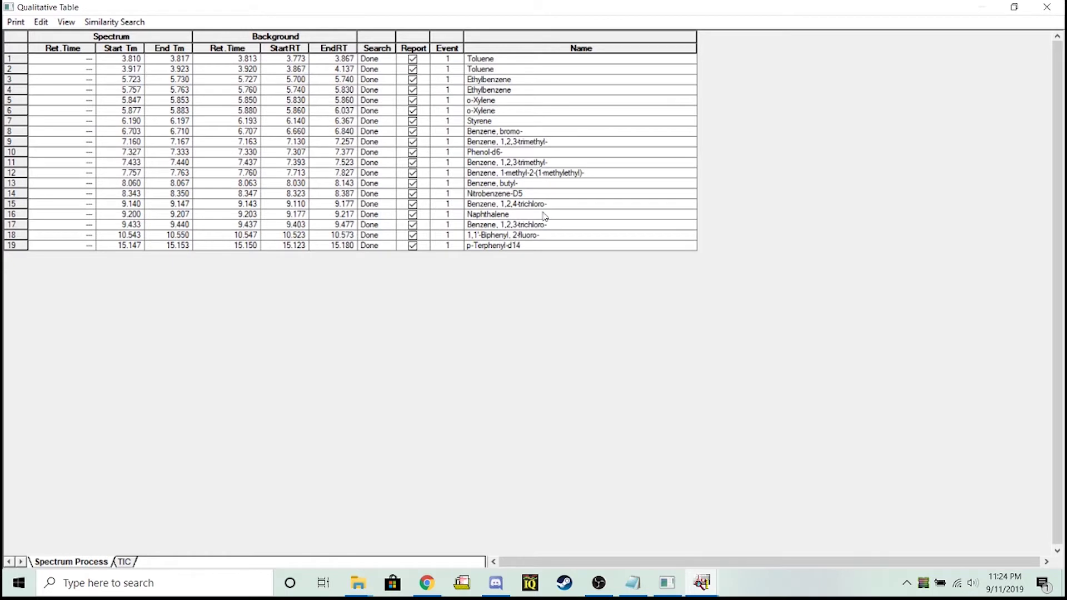
pyautogui.click(577, 225)
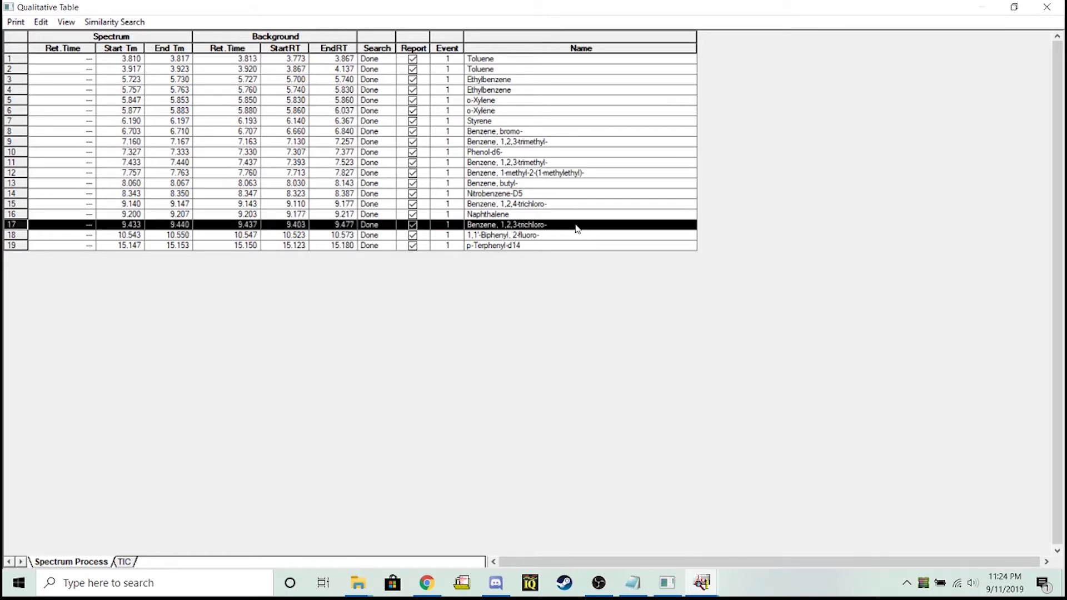
pyautogui.click(569, 236)
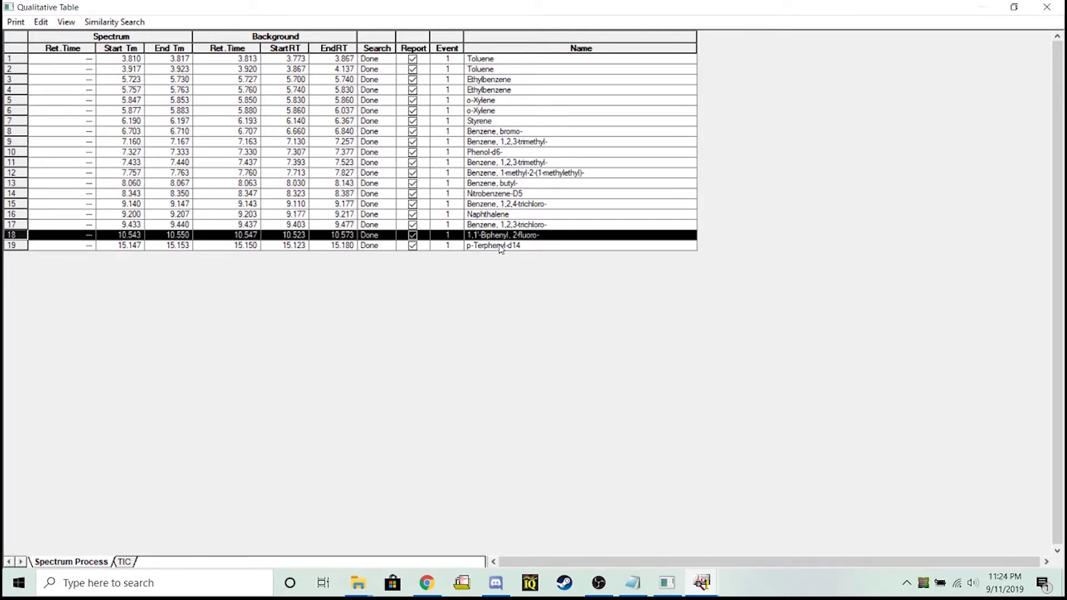
pyautogui.click(13, 56)
pyautogui.hotkey('shift', 'Down')
pyautogui.hotkey('shift', 'Down')
pyautogui.hotkey('shift', 'Down')
pyautogui.hotkey('shift', 'Down')
pyautogui.hotkey('shift', 'Down')
pyautogui.hotkey('shift', 'Down')
pyautogui.hotkey('shift', 'Down')
pyautogui.hotkey('shift', 'Down')
pyautogui.hotkey('shift', 'Down')
pyautogui.hotkey('shift', 'Down')
pyautogui.hotkey('shift', 'Down')
pyautogui.hotkey('shift', 'Down')
pyautogui.hotkey('shift', 'Down')
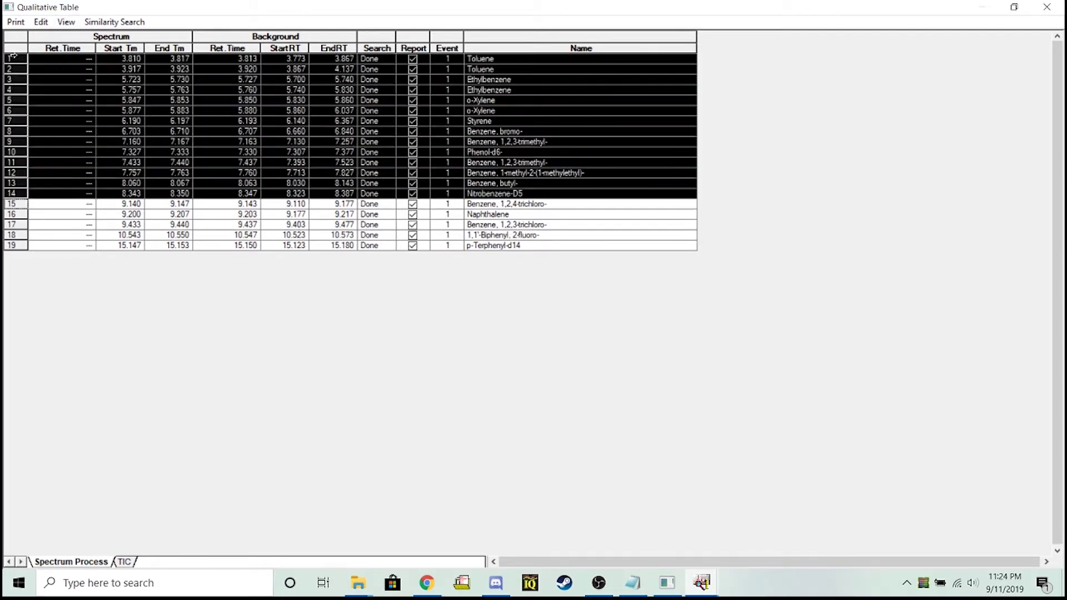
pyautogui.hotkey('shift', 'Down')
pyautogui.hotkey('shift', 'Down')
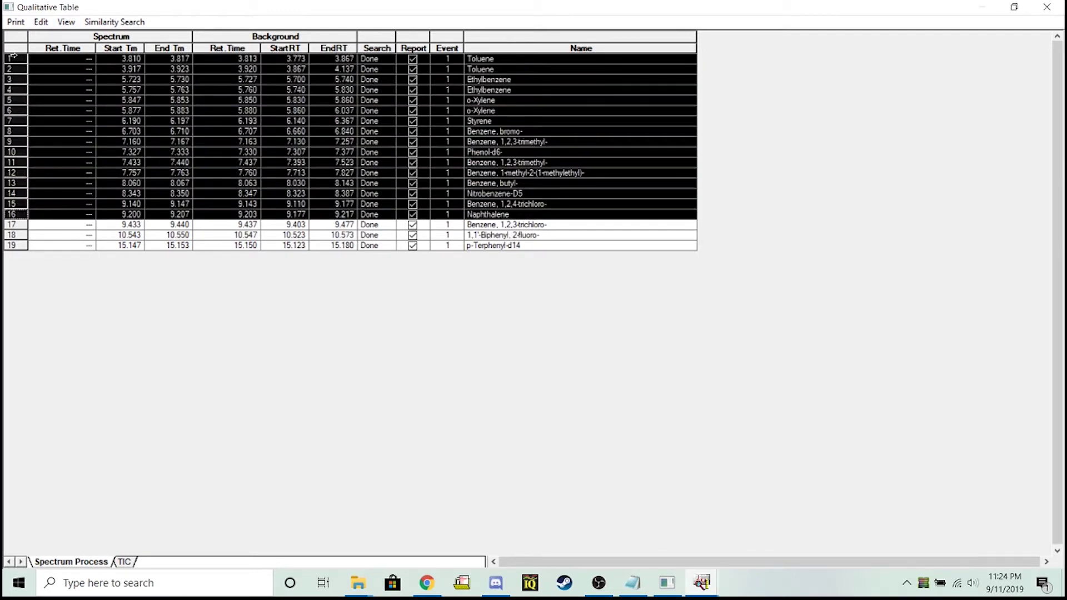
pyautogui.rightClick(13, 109)
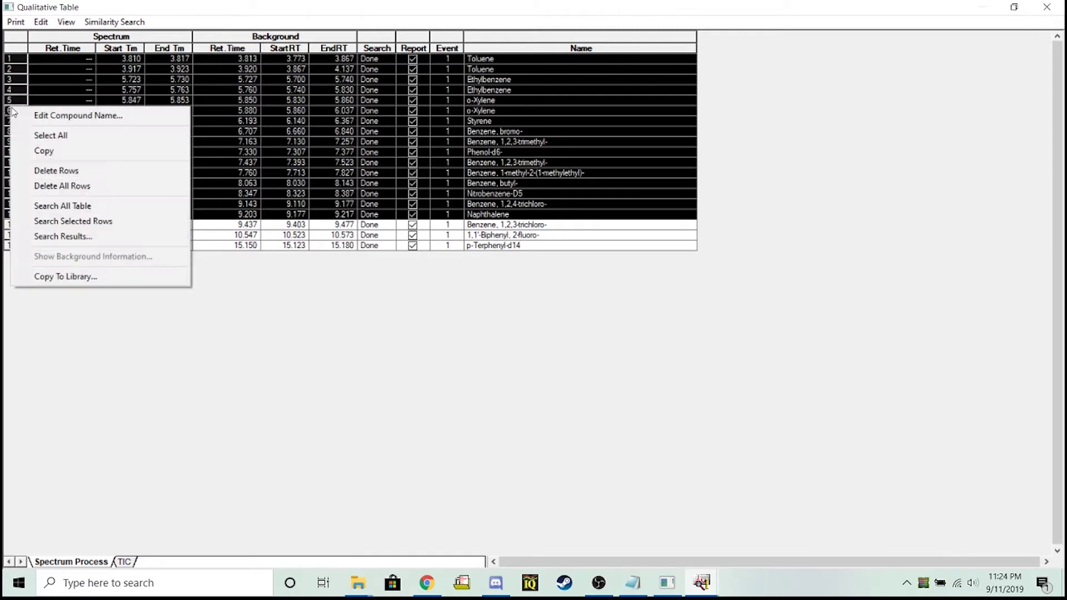
pyautogui.click(69, 171)
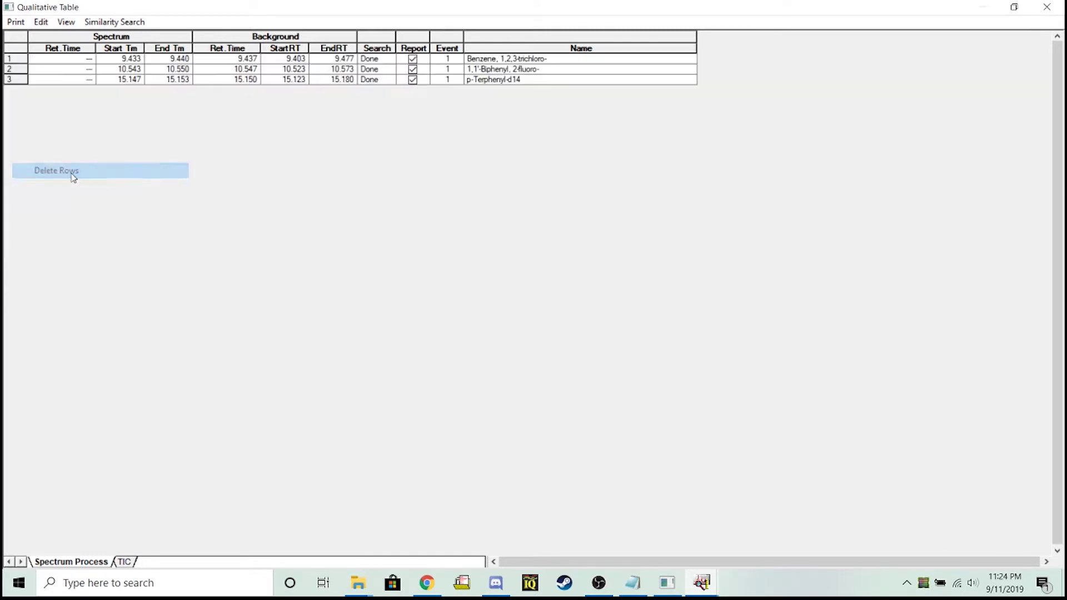
# - Delete the p-Terphenyl-d14 row, leaving trichlorobenzene and 2-fluorobiphenyl, and close the table
pyautogui.click(11, 79)
pyautogui.rightClick(10, 79)
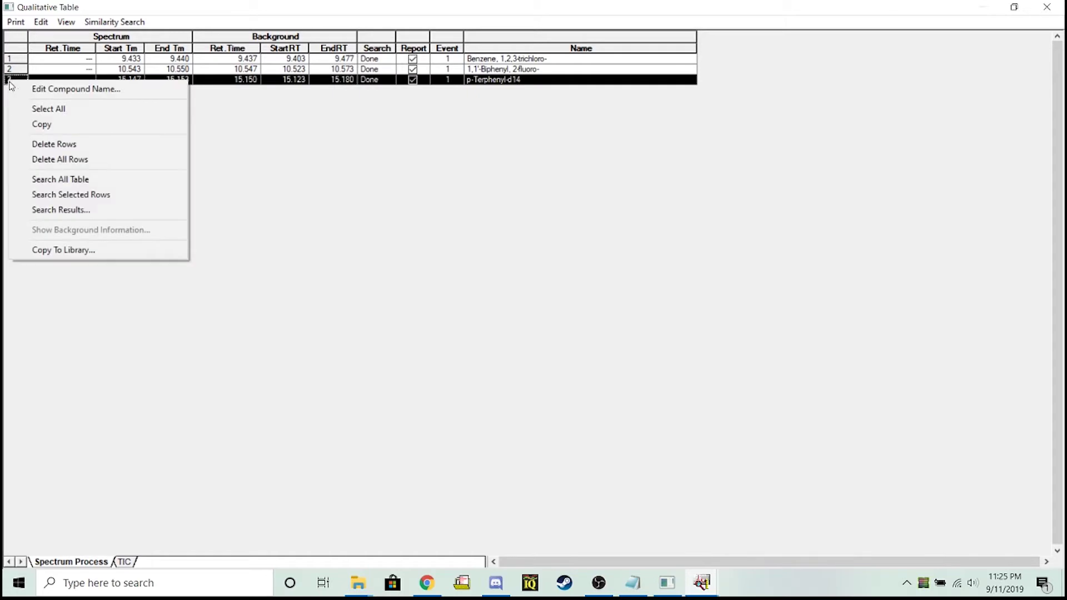
pyautogui.click(75, 146)
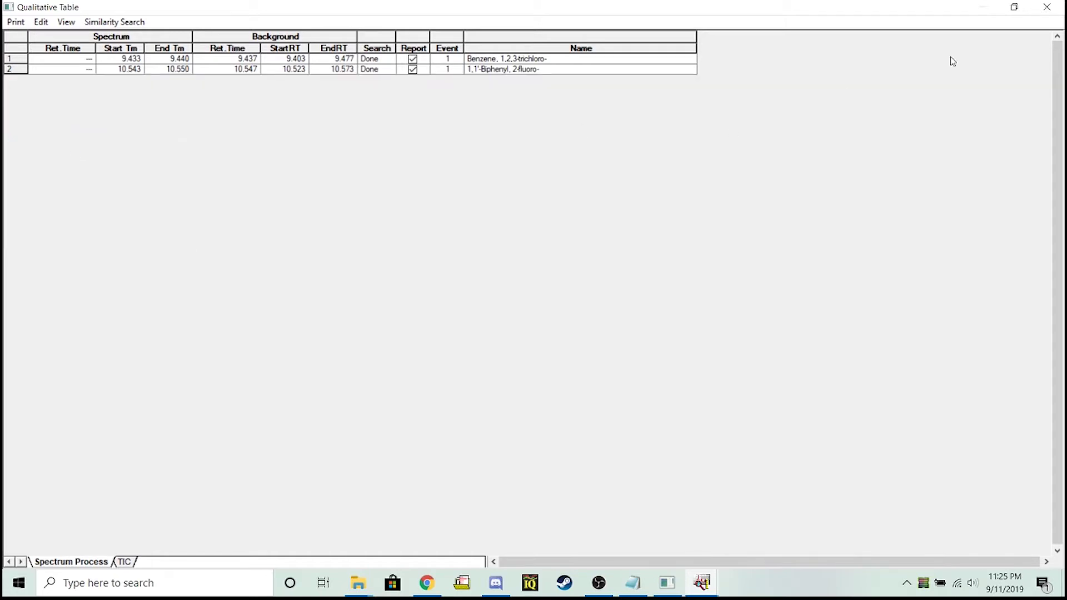
pyautogui.click(1047, 6)
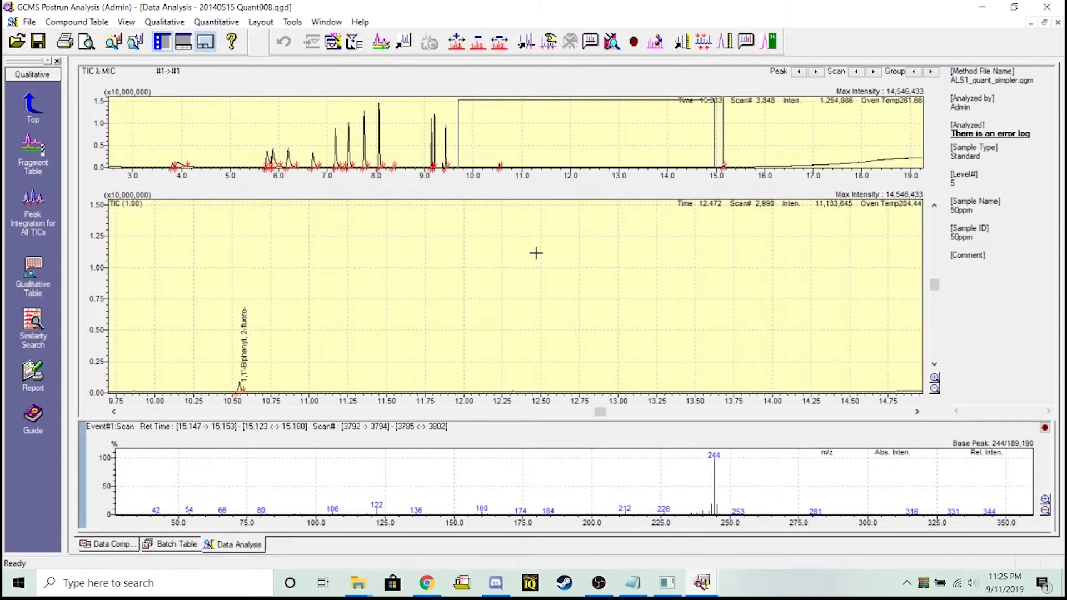
# - Reset the chromatogram to the full run range and go to the compound table tasks
pyautogui.rightClick(536, 253)
pyautogui.click(593, 293)
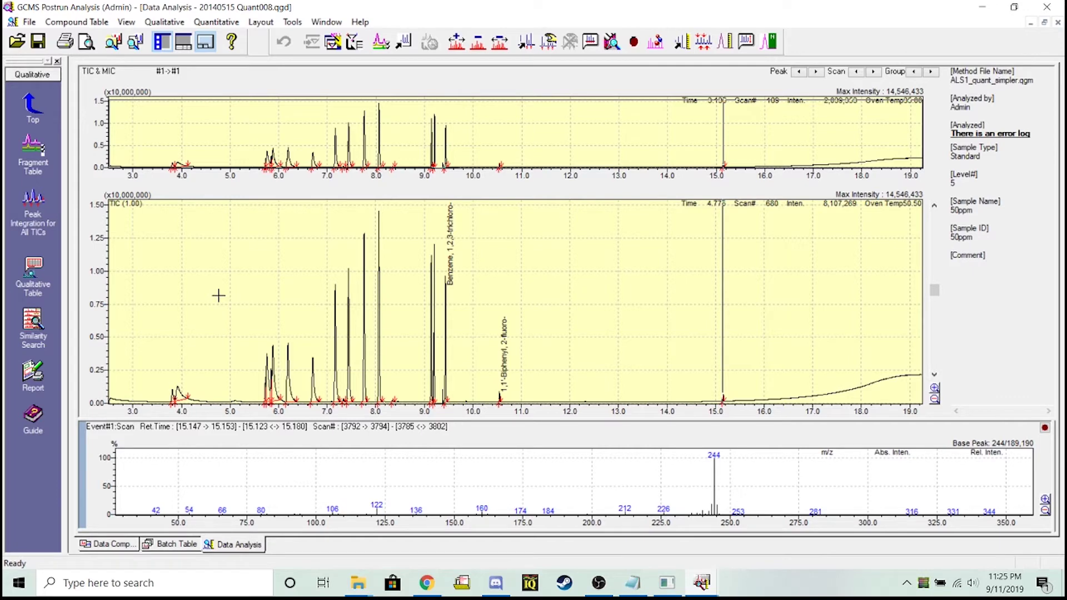
pyautogui.click(26, 103)
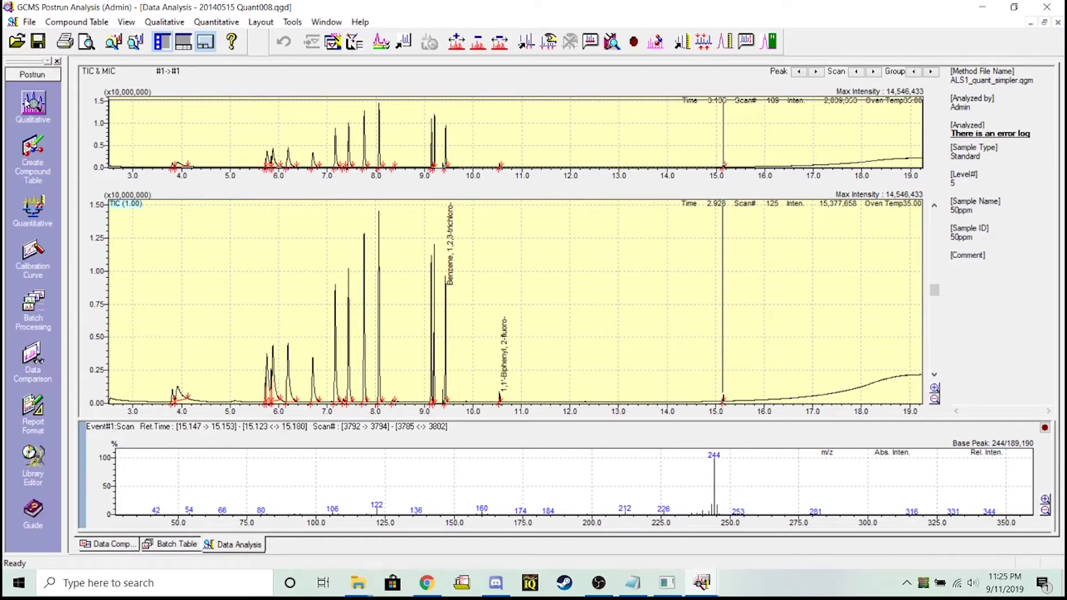
pyautogui.click(33, 147)
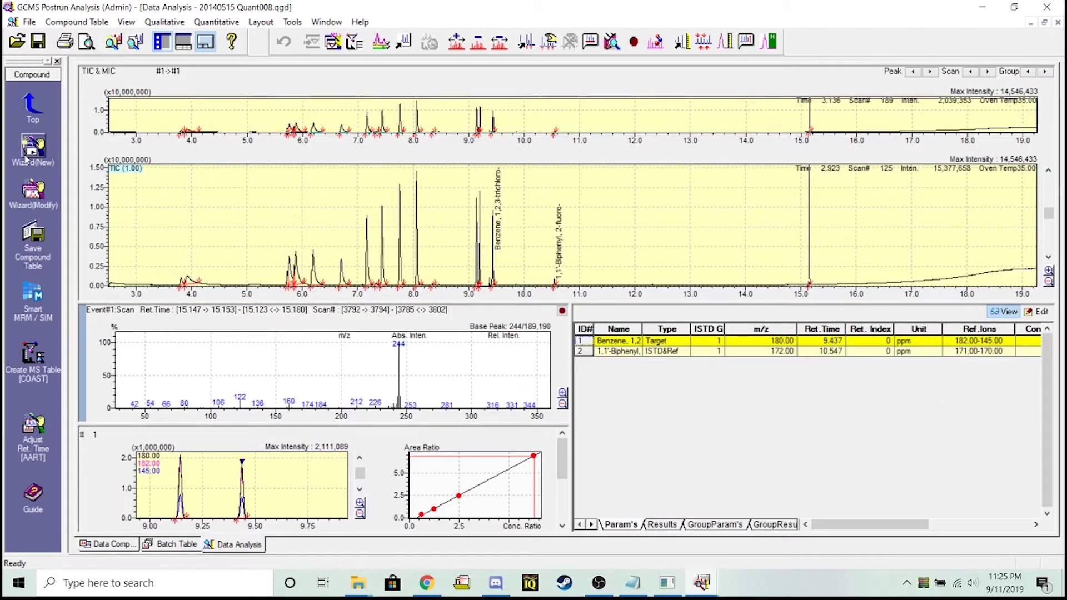
# - Start a new compound table from both processed peaks with internal standard, 5 levels, linear fit
pyautogui.click(32, 153)
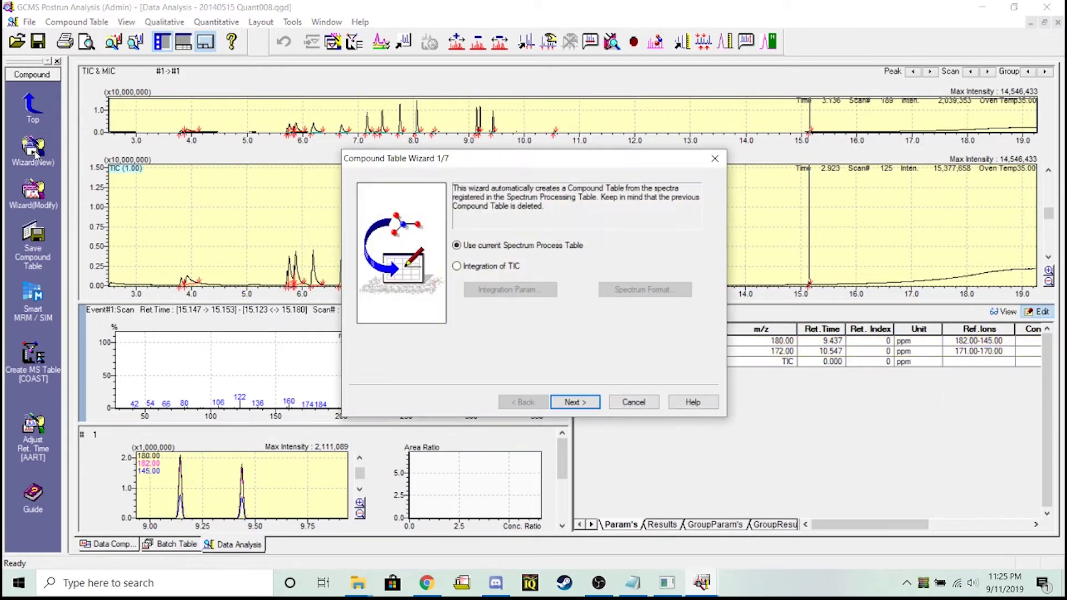
pyautogui.click(567, 401)
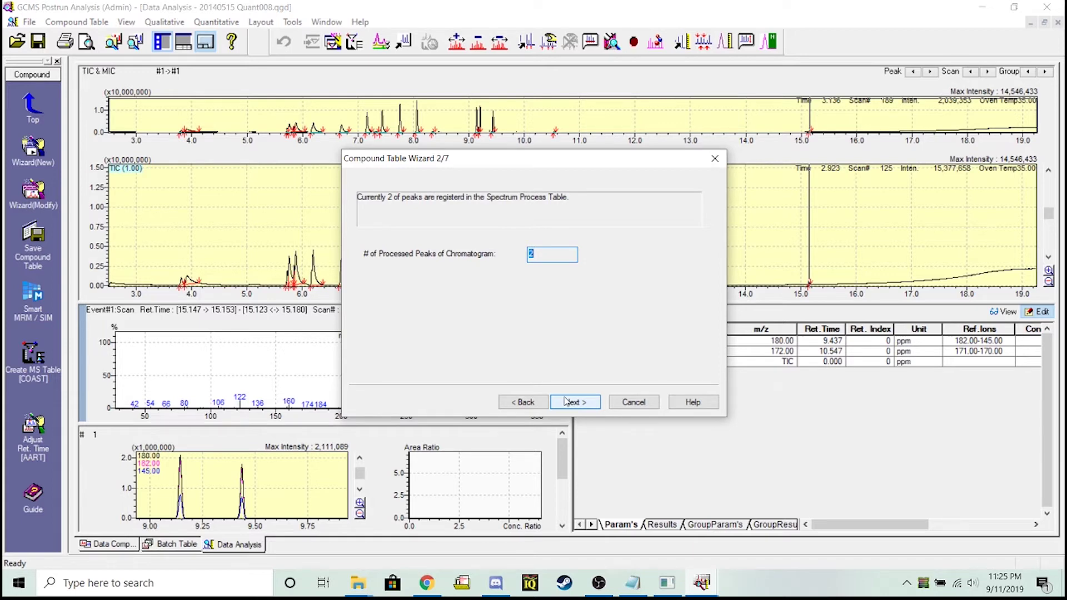
pyautogui.click(567, 402)
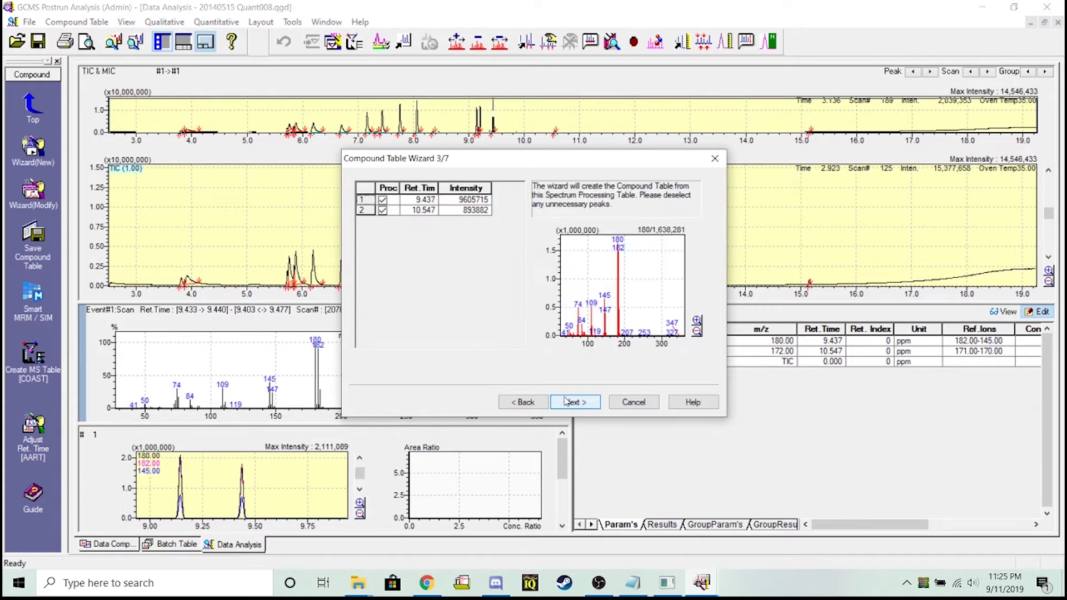
pyautogui.click(567, 402)
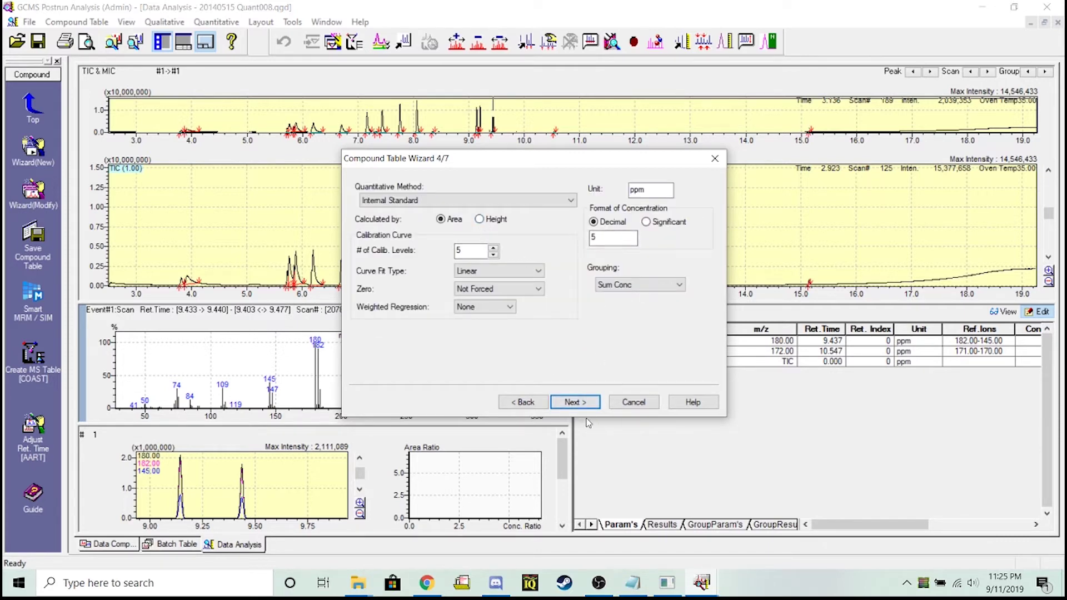
pyautogui.click(577, 402)
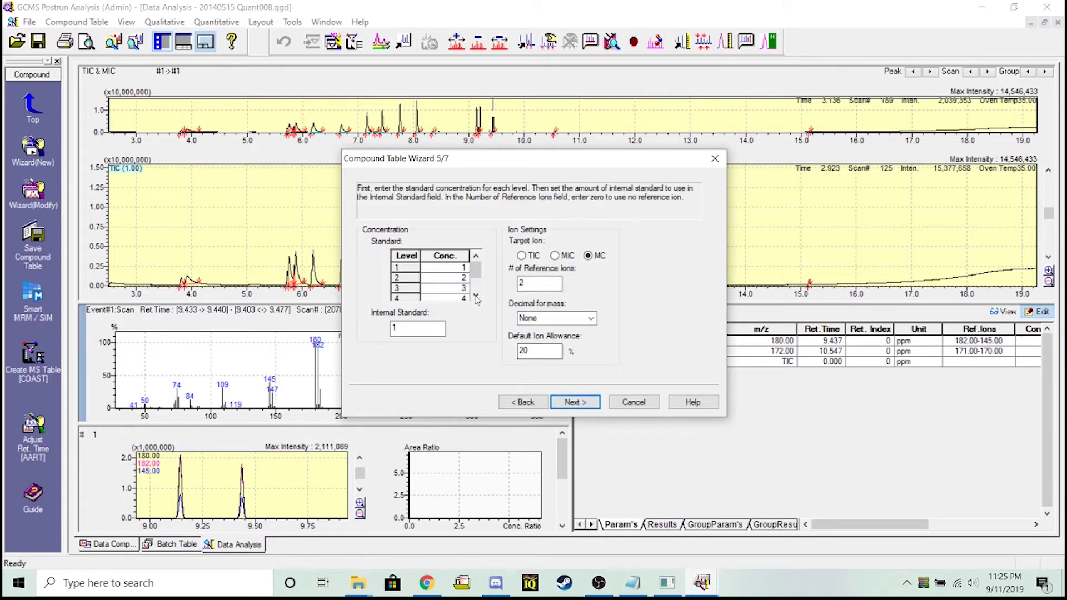
# - Enter level concentrations 1, 5, 10, 20, 50 and internal standard amount 8
pyautogui.click(457, 266)
pyautogui.press('Down')
pyautogui.write('5')
pyautogui.press('Down')
pyautogui.write('10')
pyautogui.press('Down')
pyautogui.write('20')
pyautogui.press('Down')
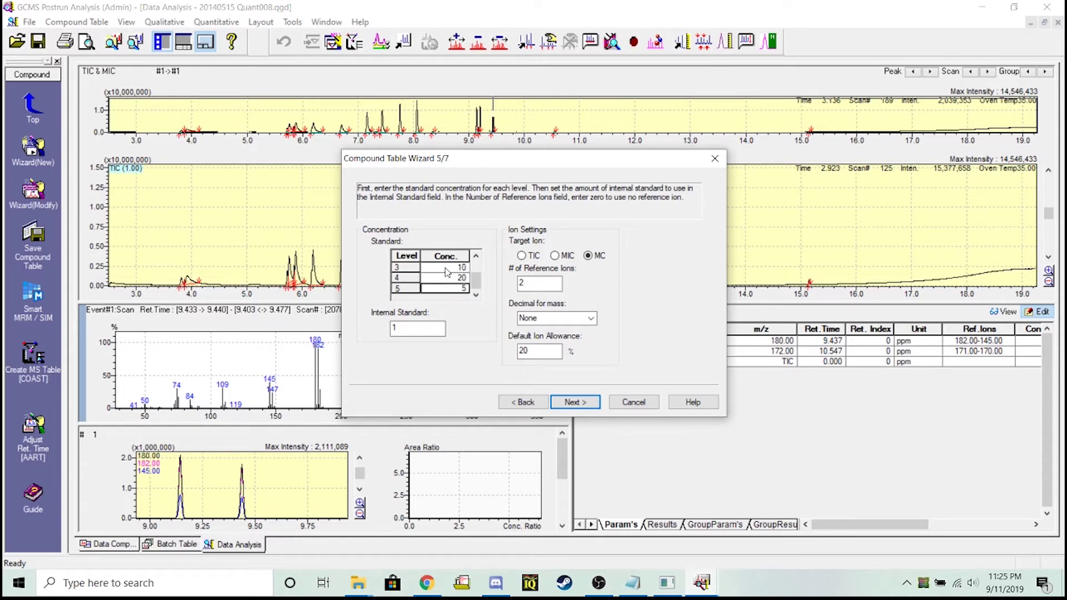
pyautogui.write('50')
pyautogui.doubleClick(412, 327)
pyautogui.write('8')
pyautogui.click(543, 352)
# - Make 2-fluorobiphenyl (ID 2) the ISTD & Ref compound and finish the wizard
pyautogui.click(574, 402)
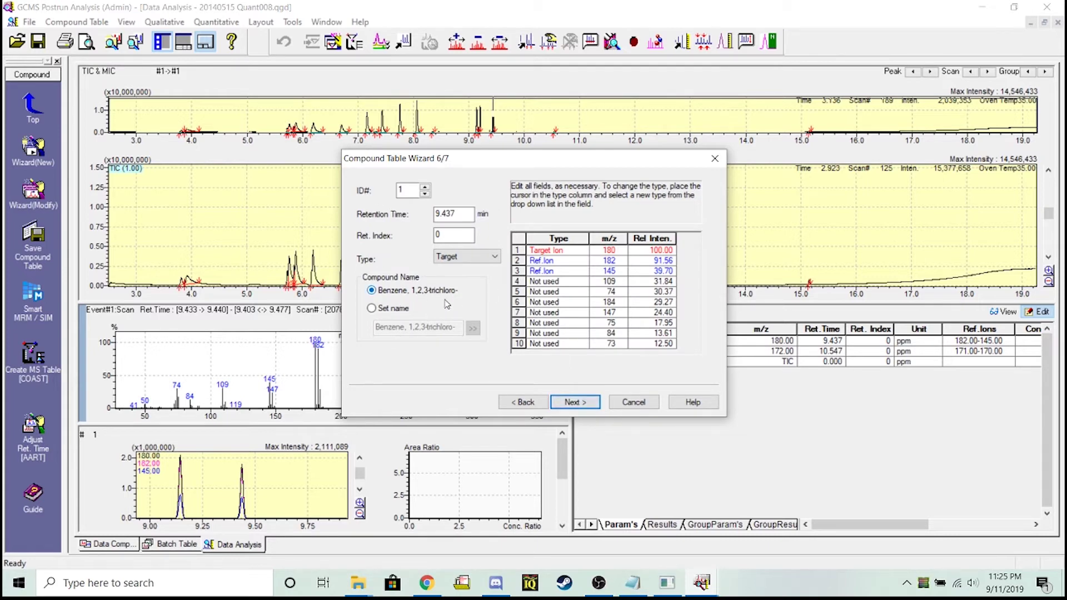
pyautogui.click(425, 189)
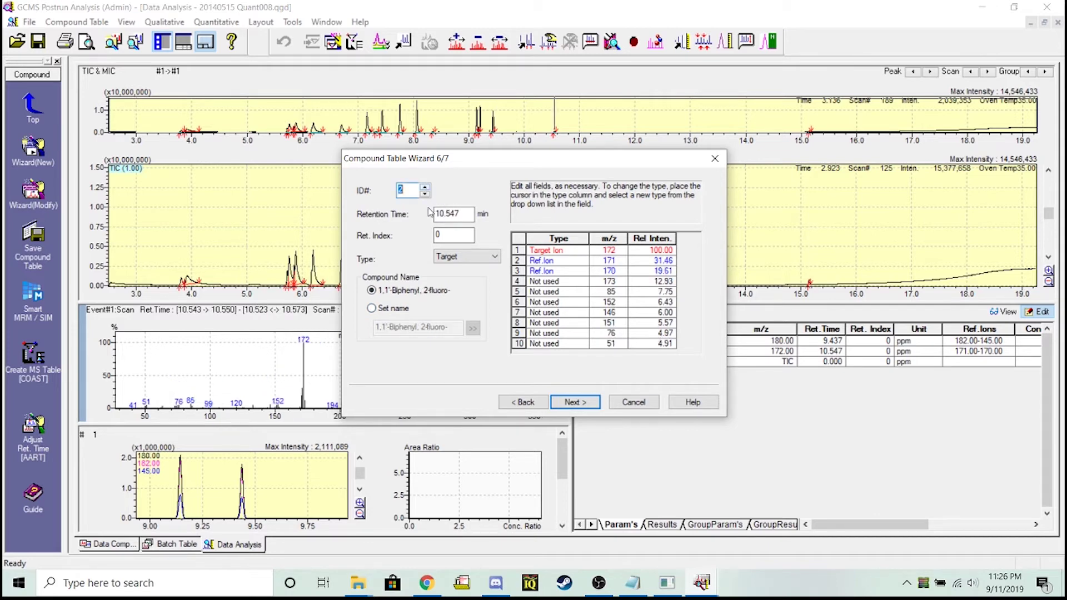
pyautogui.click(470, 256)
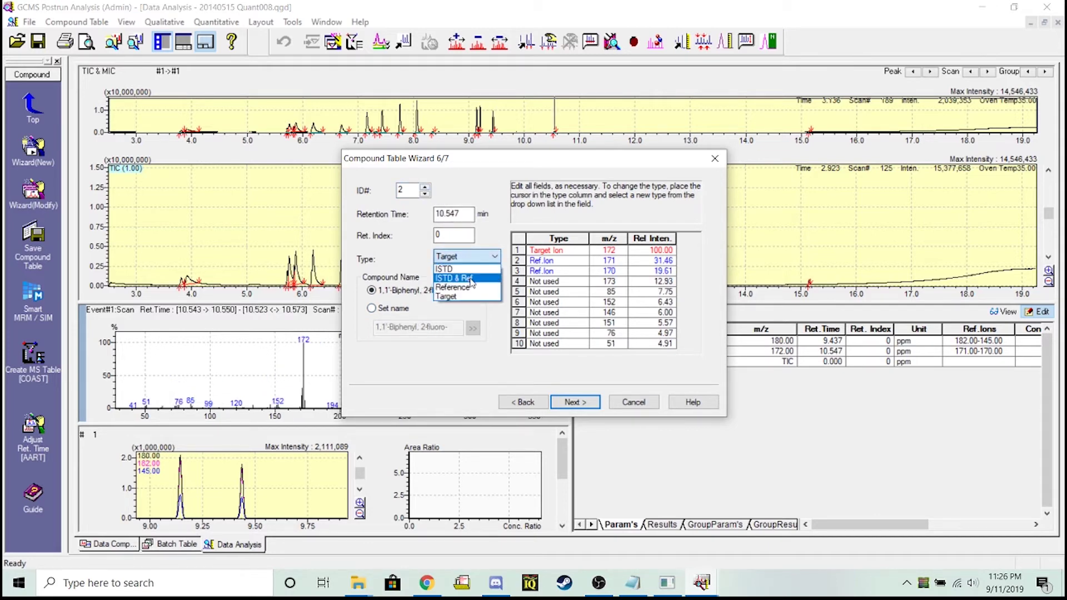
pyautogui.click(471, 279)
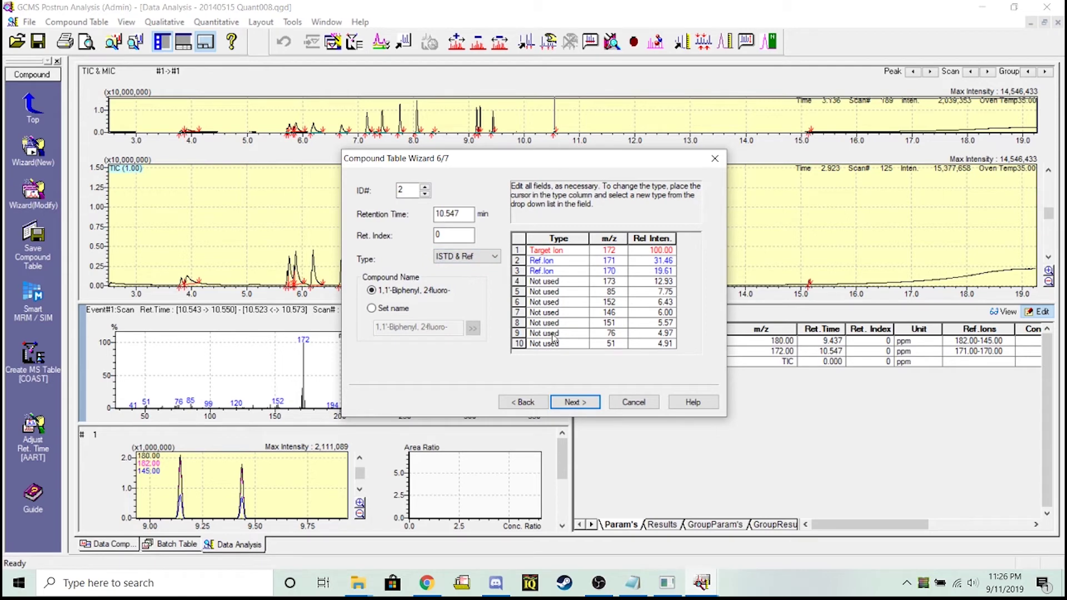
pyautogui.click(575, 402)
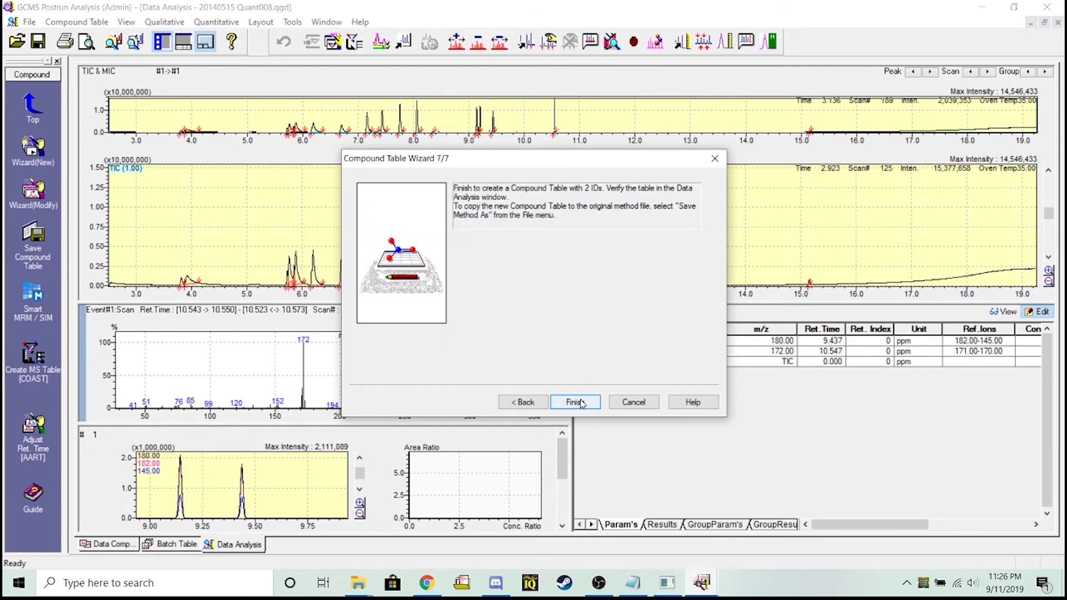
pyautogui.click(578, 402)
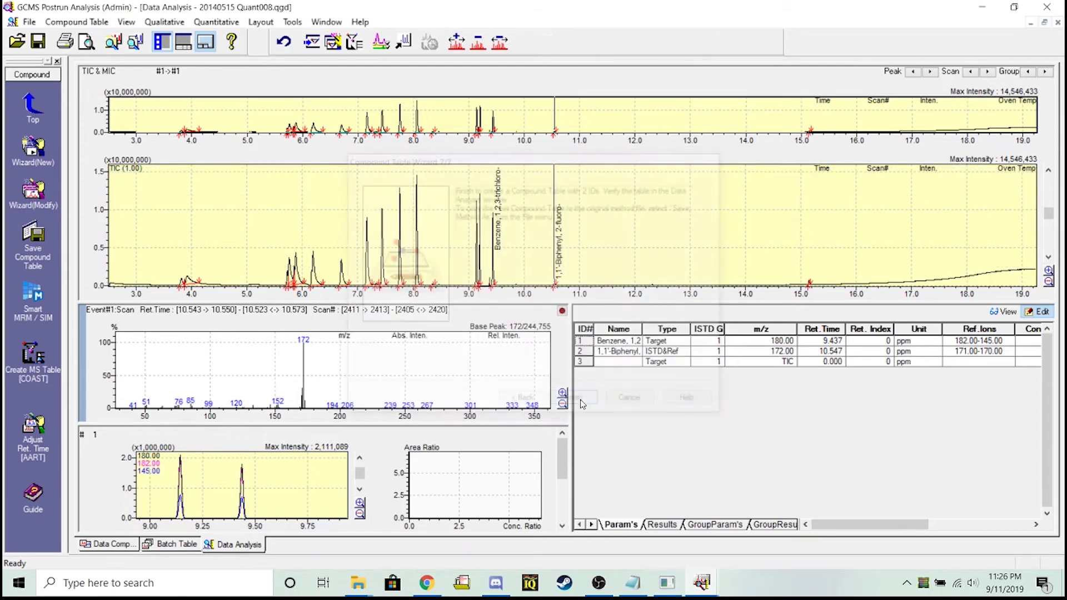
pyautogui.click(30, 23)
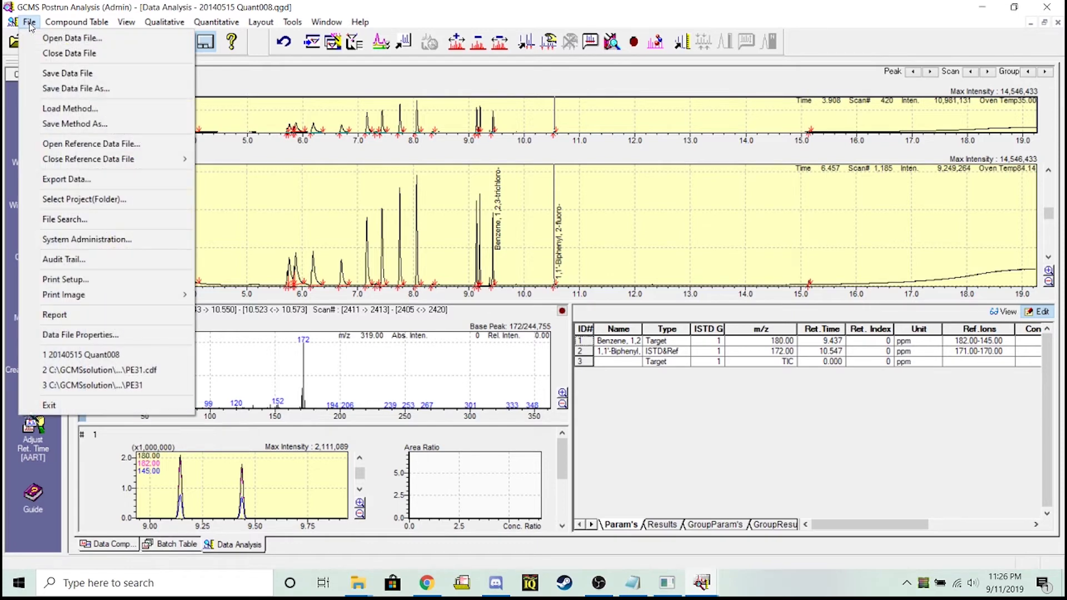
# - Save the method as ALS1_quant_simplified, fixing the compound table and accepting default parameters
pyautogui.click(81, 125)
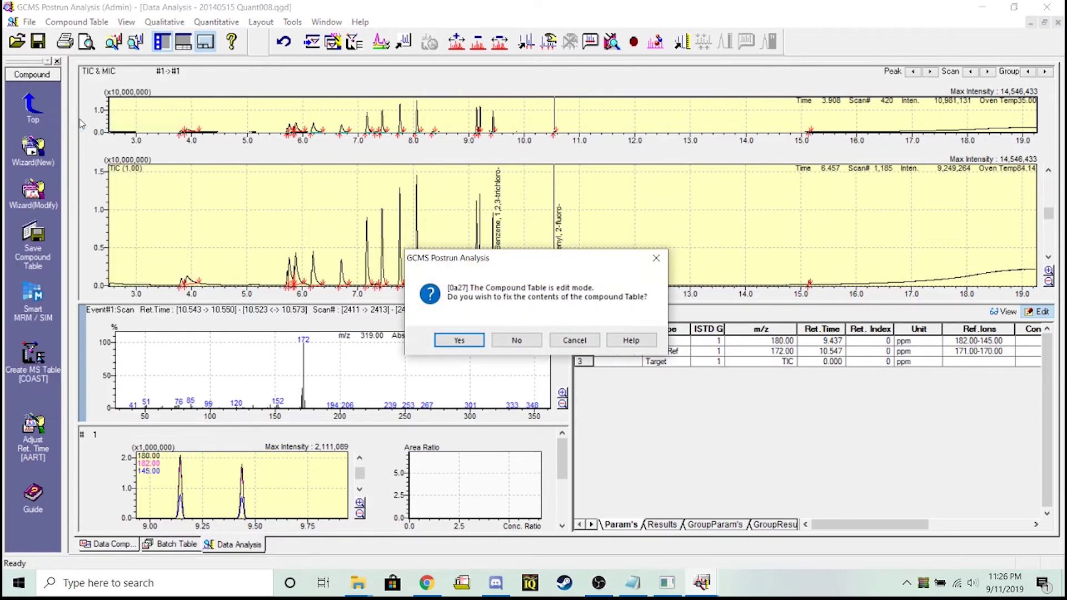
pyautogui.click(459, 340)
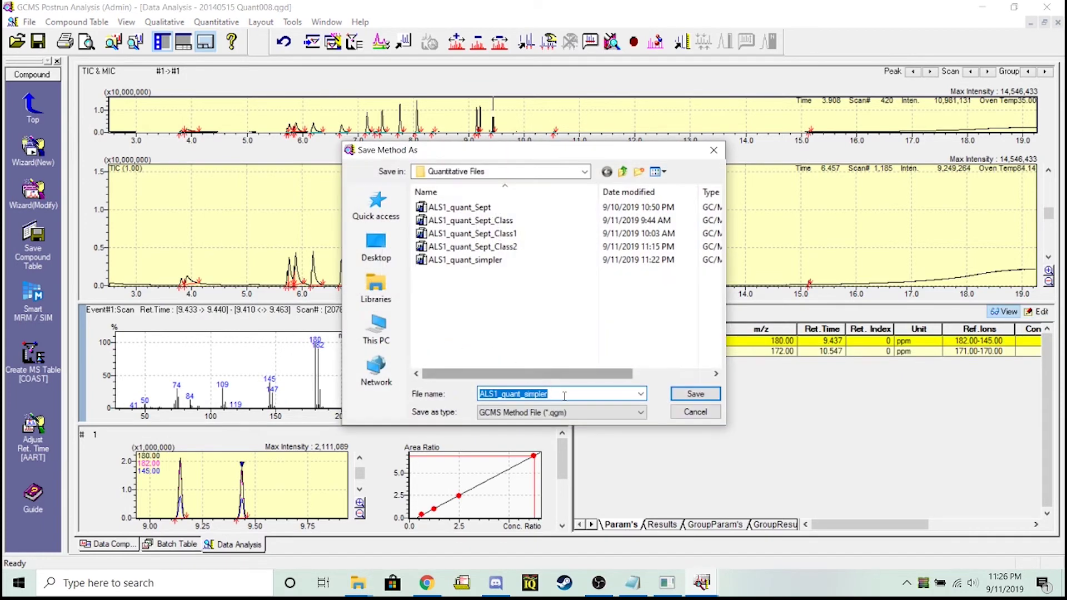
pyautogui.click(566, 395)
pyautogui.press('BackSpace')
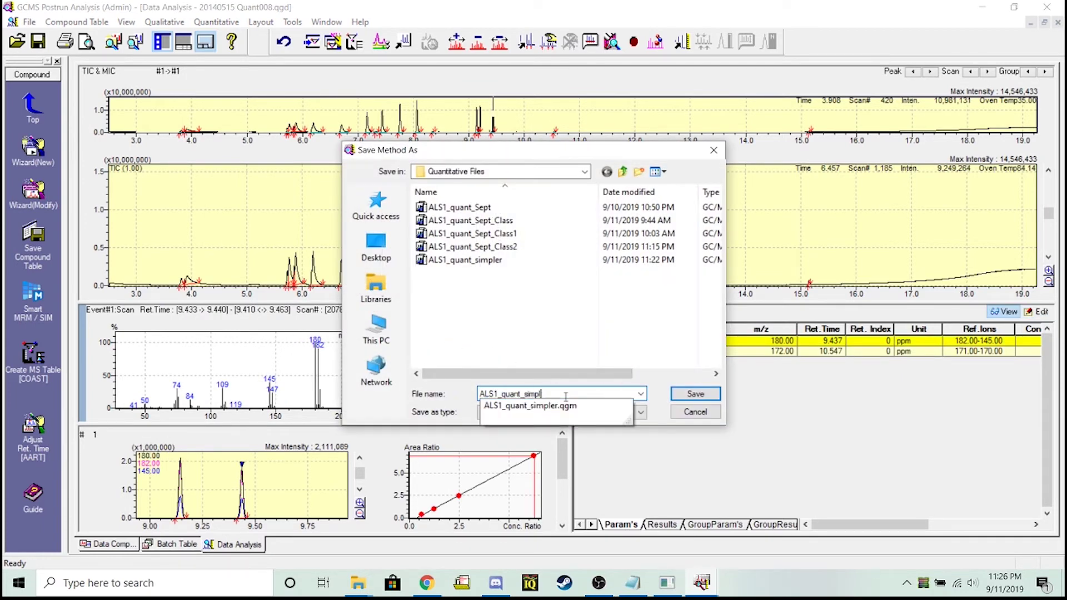
pyautogui.write('ified')
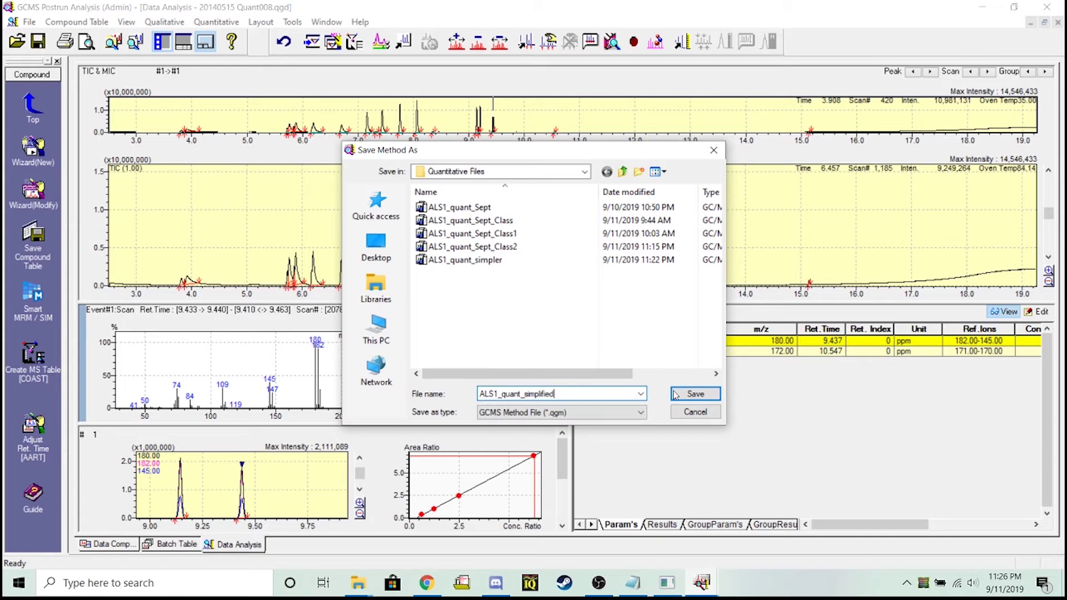
pyautogui.click(691, 394)
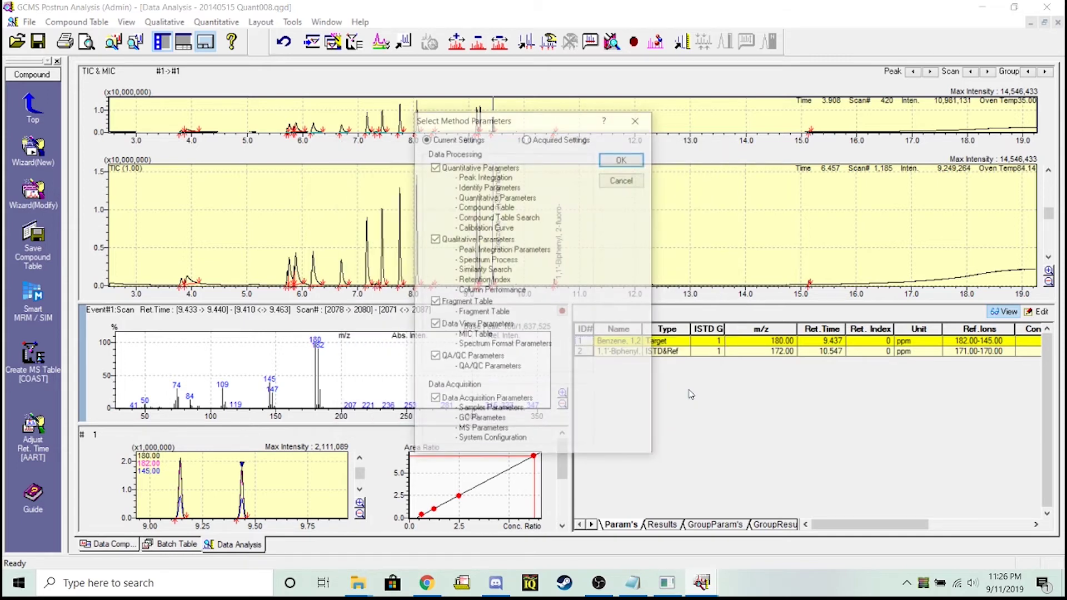
pyautogui.click(623, 159)
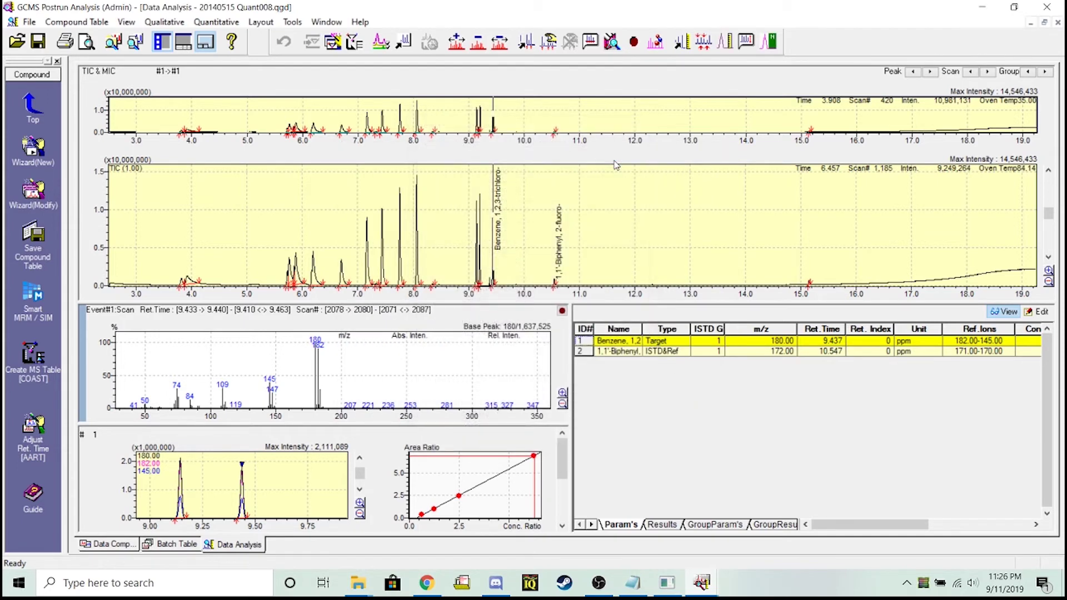
pyautogui.click(33, 109)
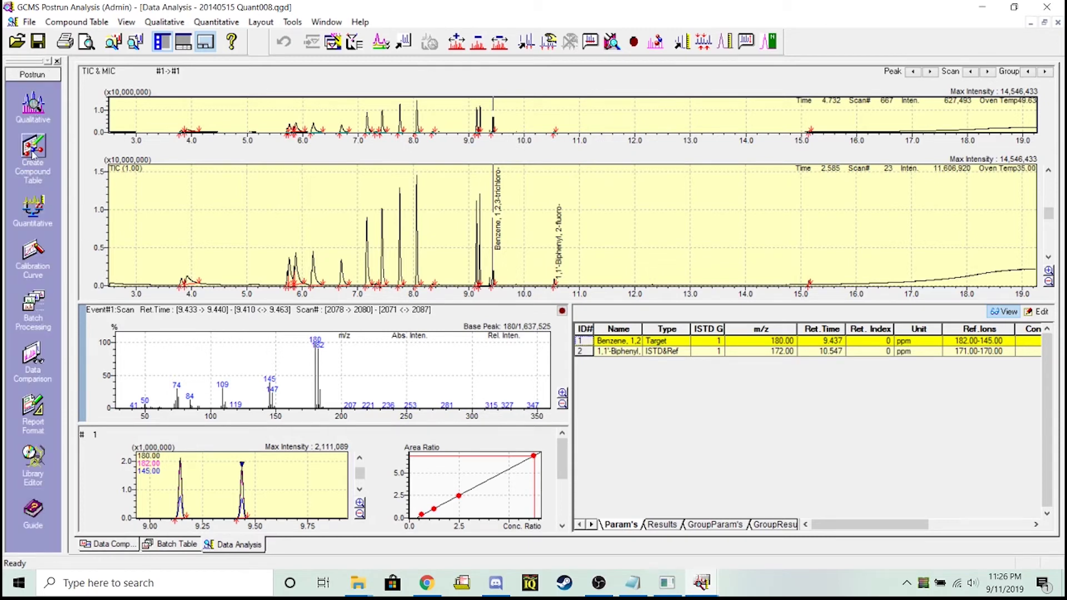
# - Add data files Quant004 through Quant008 to a new batch table
pyautogui.click(32, 309)
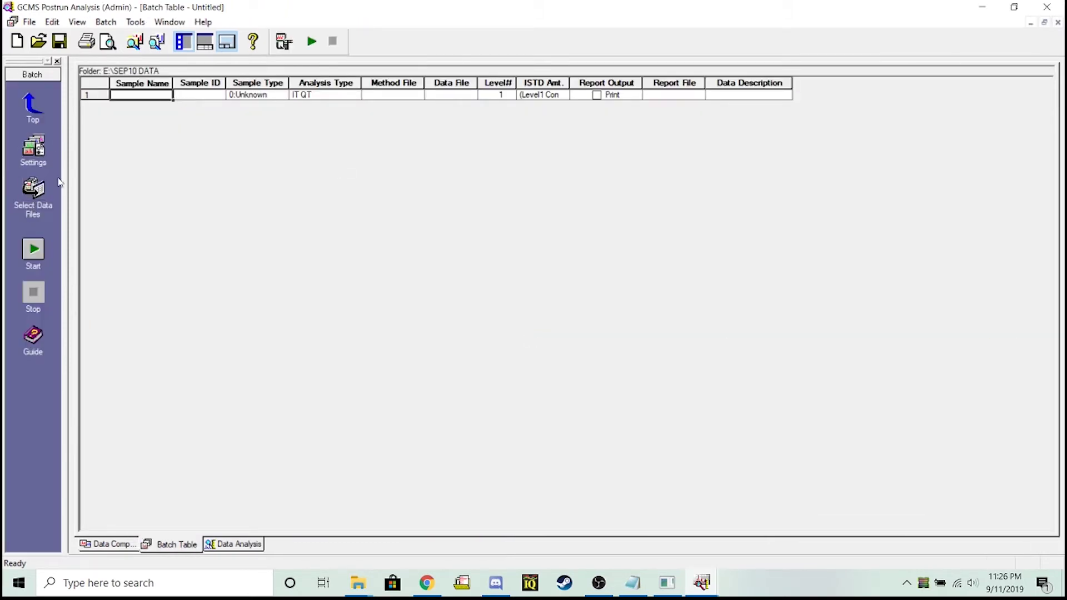
pyautogui.click(34, 192)
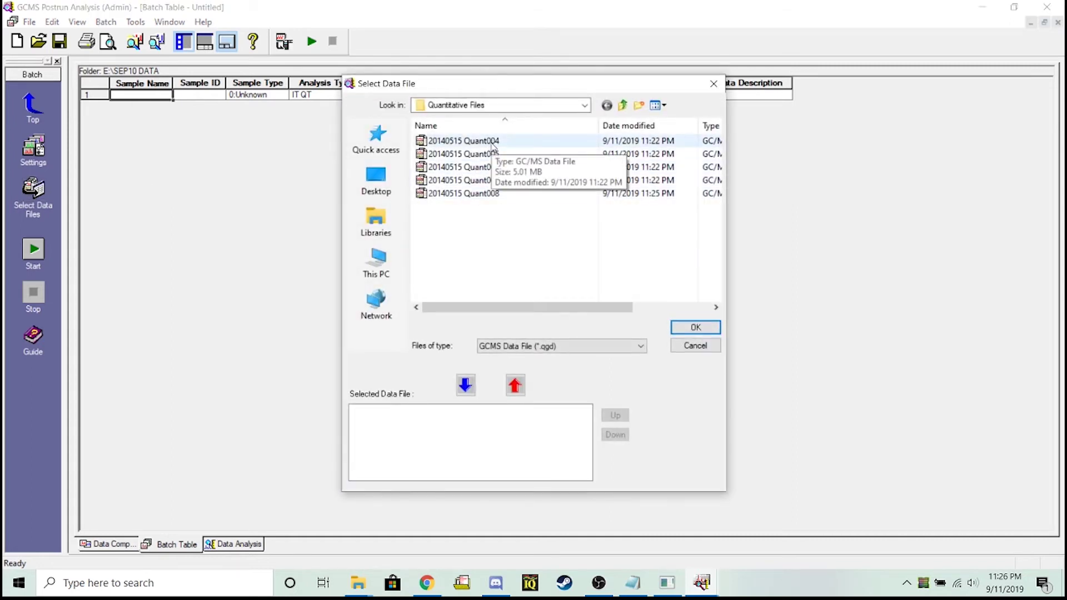
pyautogui.doubleClick(491, 143)
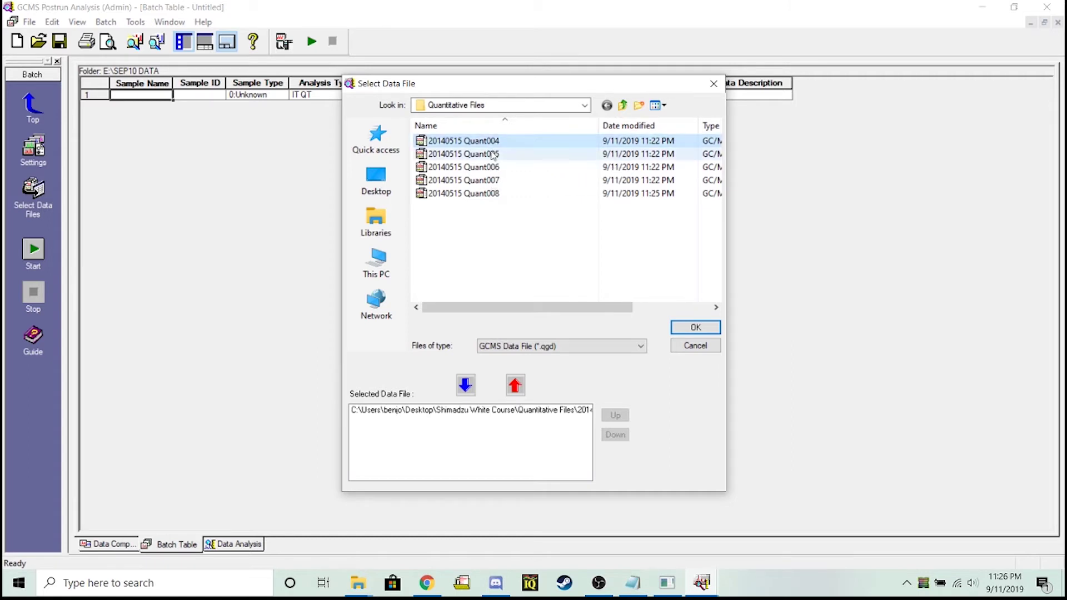
pyautogui.doubleClick(492, 154)
pyautogui.doubleClick(493, 168)
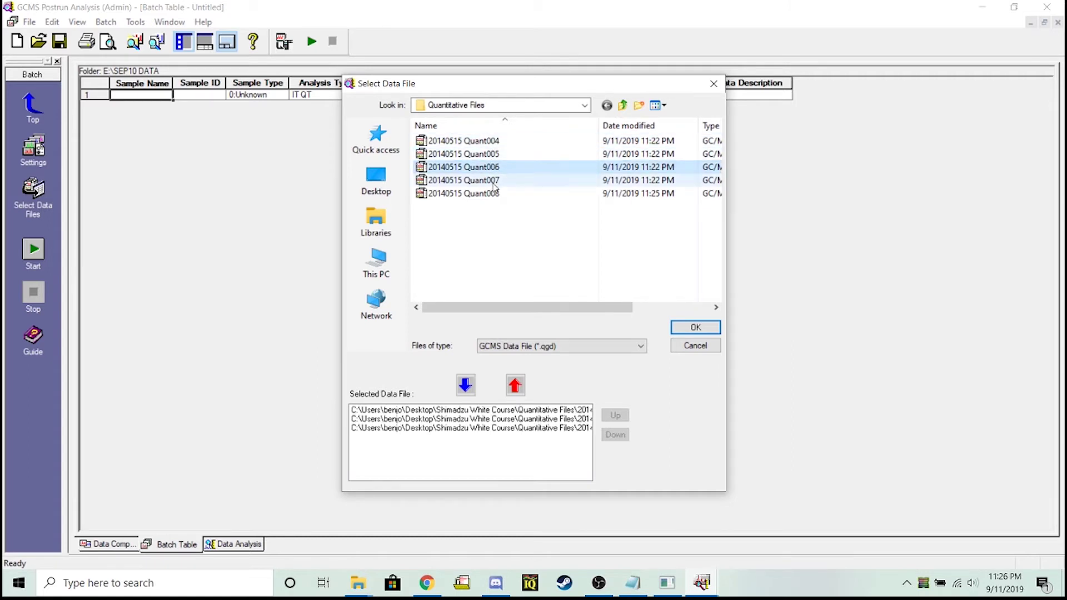
pyautogui.doubleClick(494, 181)
pyautogui.doubleClick(494, 194)
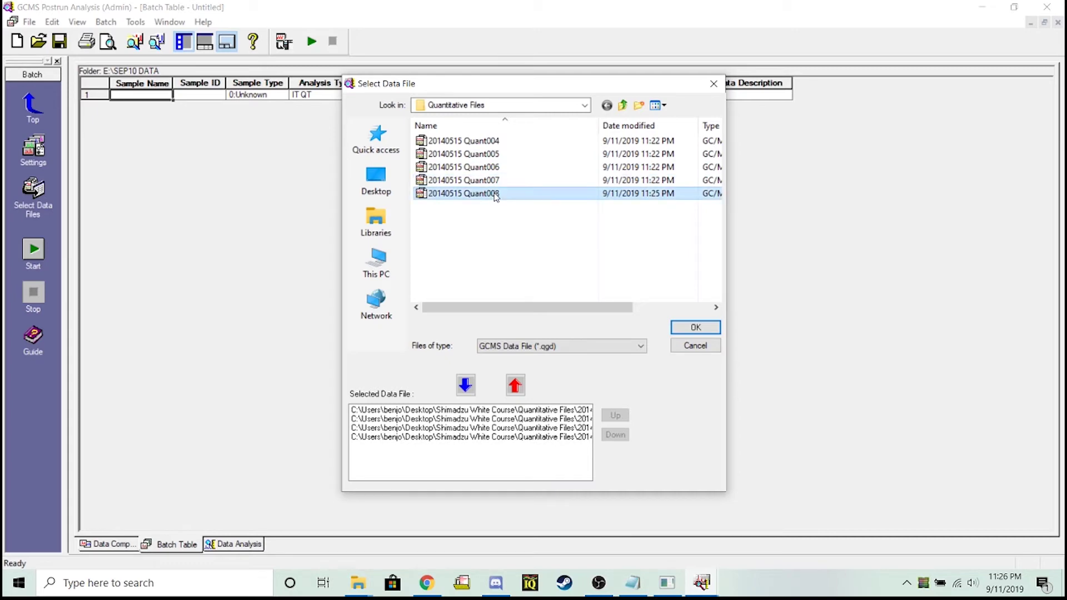
pyautogui.click(705, 327)
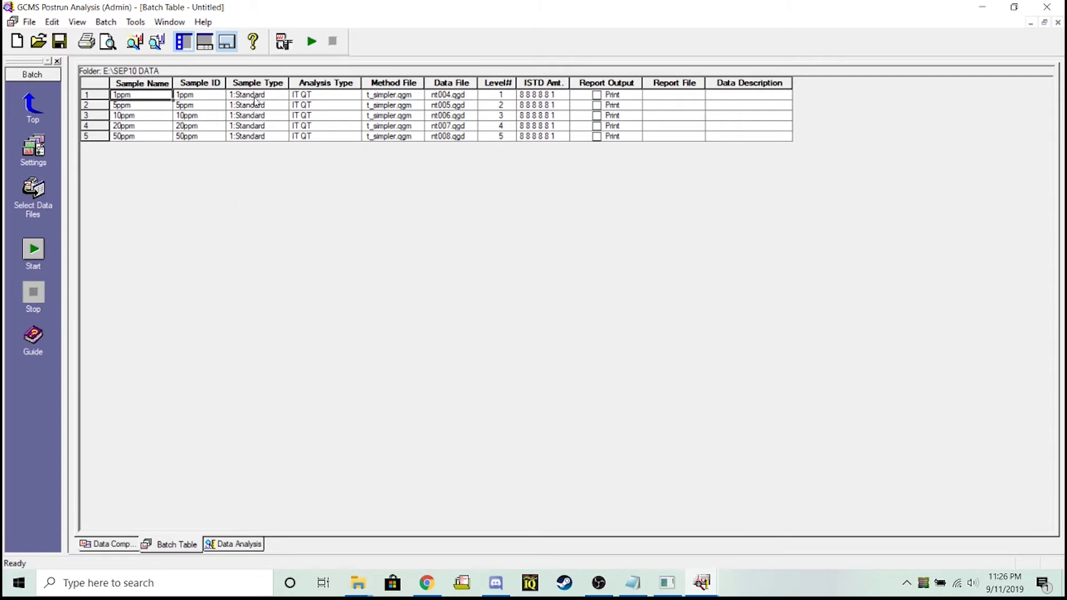
# - Set row 1 (1ppm) to Standard type with Initialize Calibration Curve
pyautogui.doubleClick(286, 100)
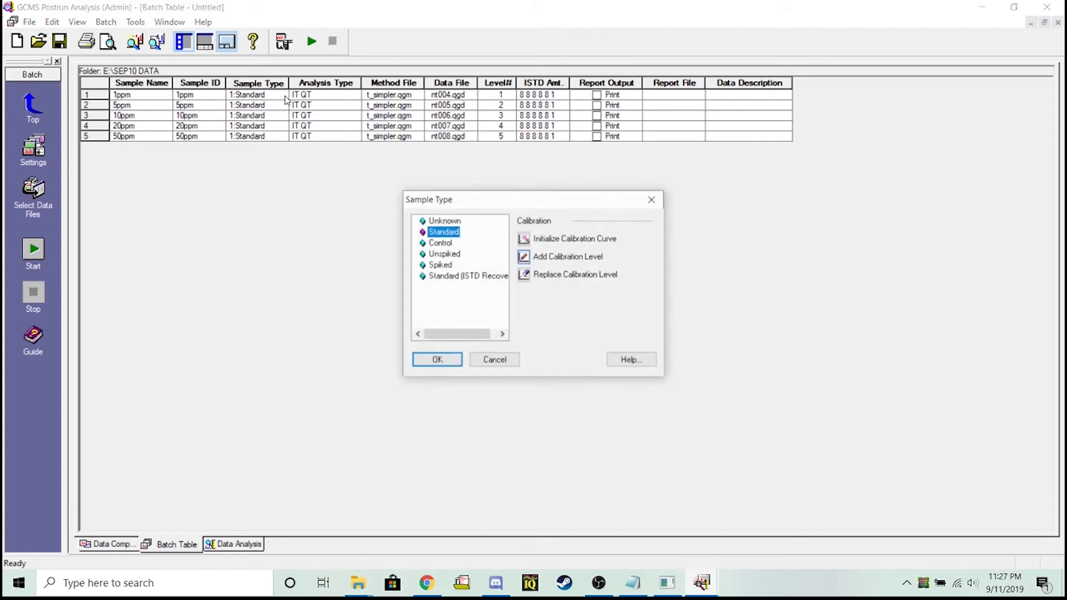
pyautogui.click(524, 239)
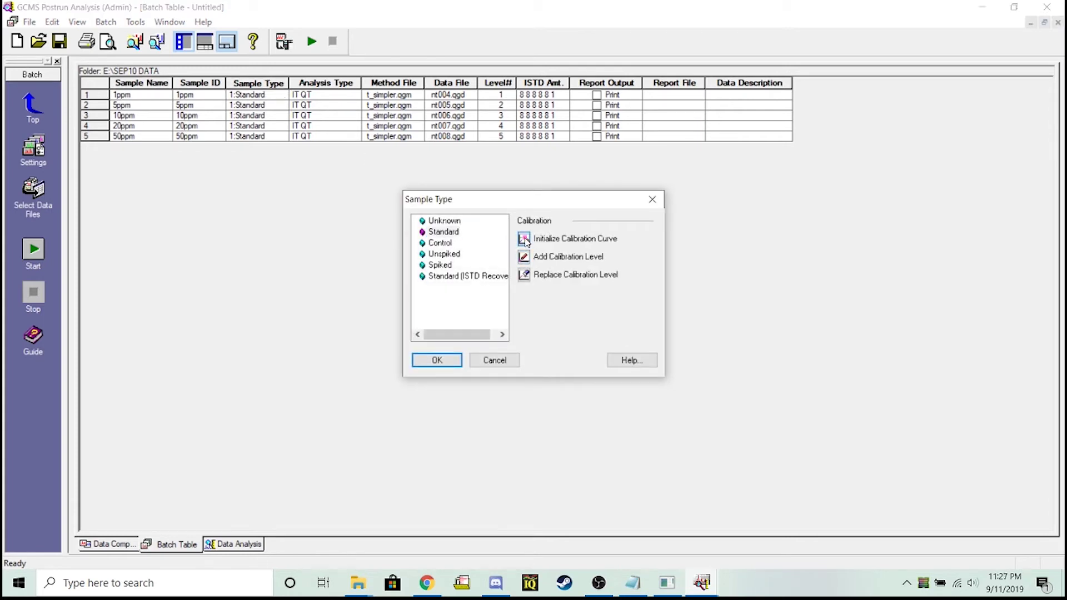
pyautogui.click(437, 360)
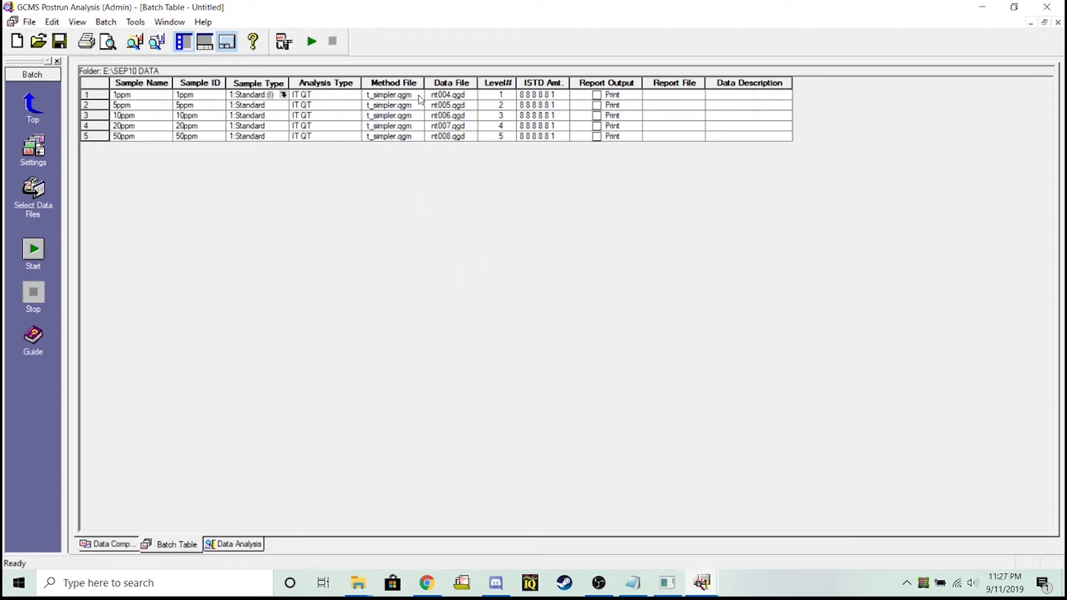
pyautogui.doubleClick(419, 95)
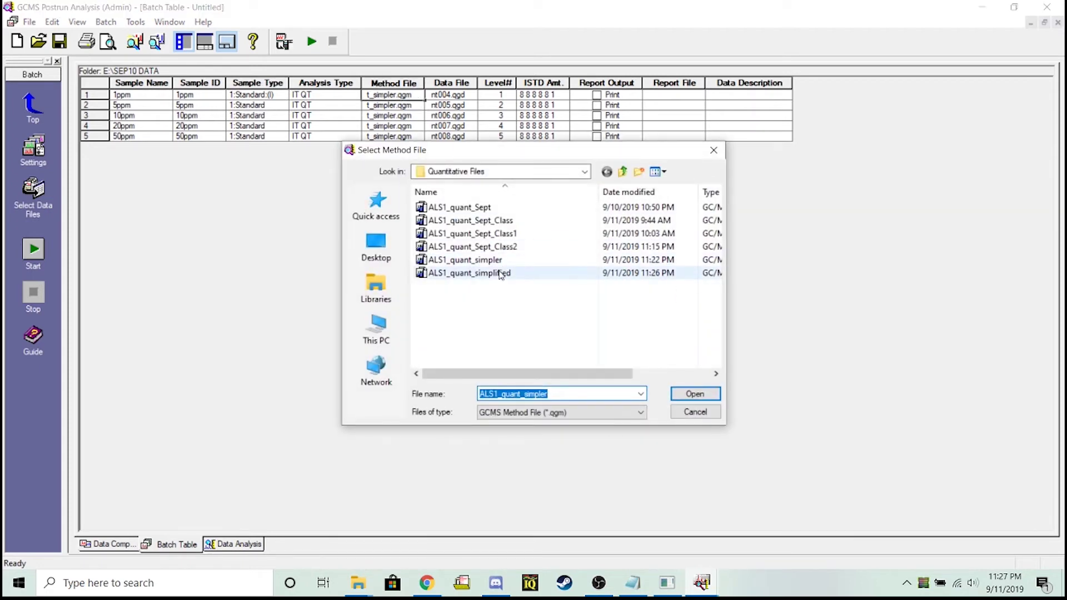
# - Assign method file ALS1_quant_simplified to batch rows 1 through 5
pyautogui.doubleClick(501, 274)
pyautogui.doubleClick(419, 107)
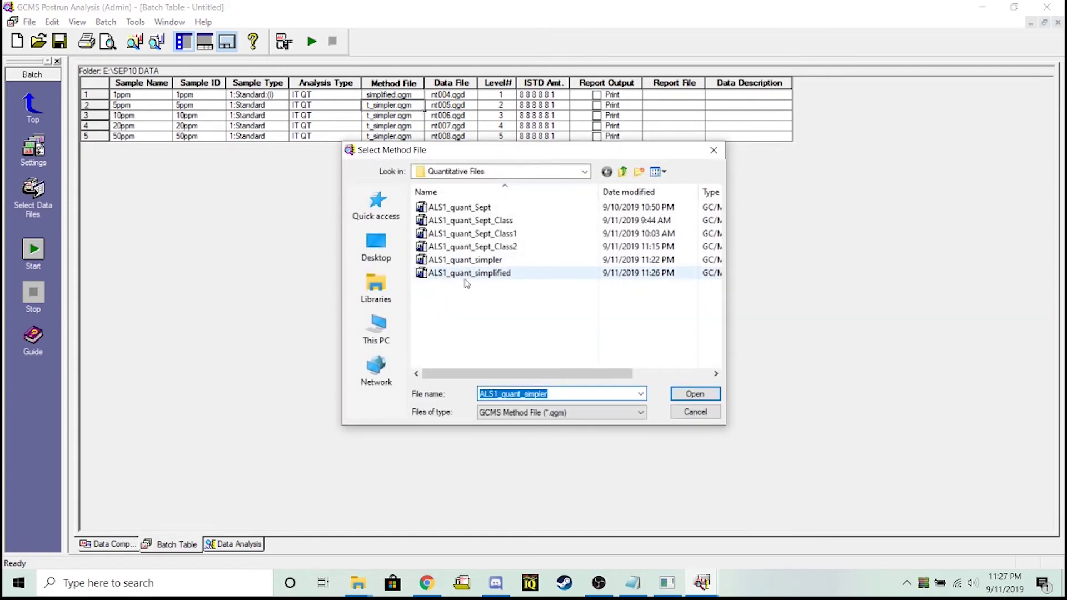
pyautogui.doubleClick(476, 275)
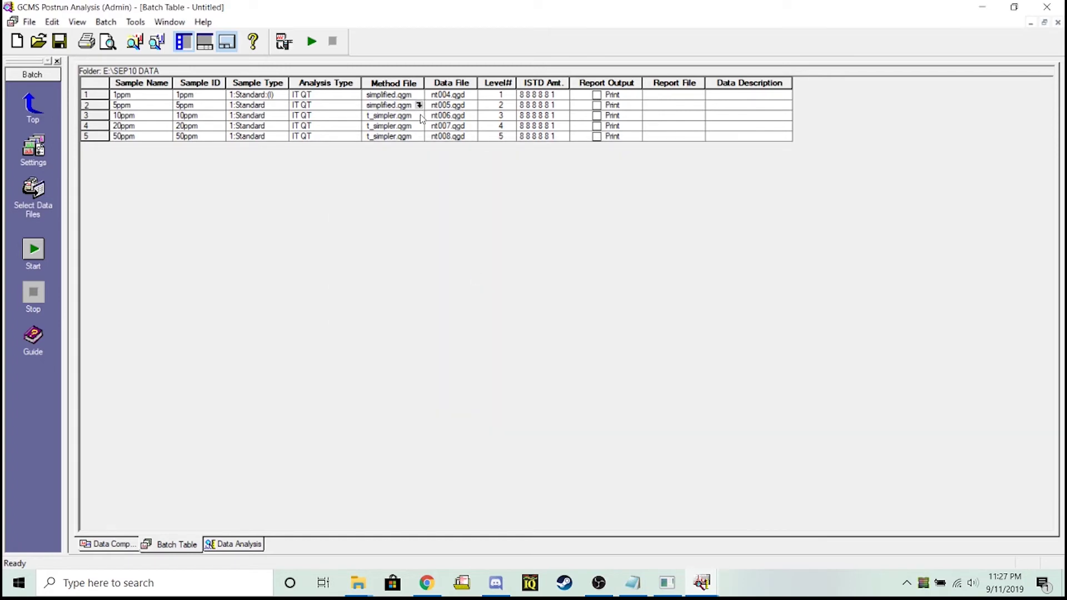
pyautogui.doubleClick(420, 115)
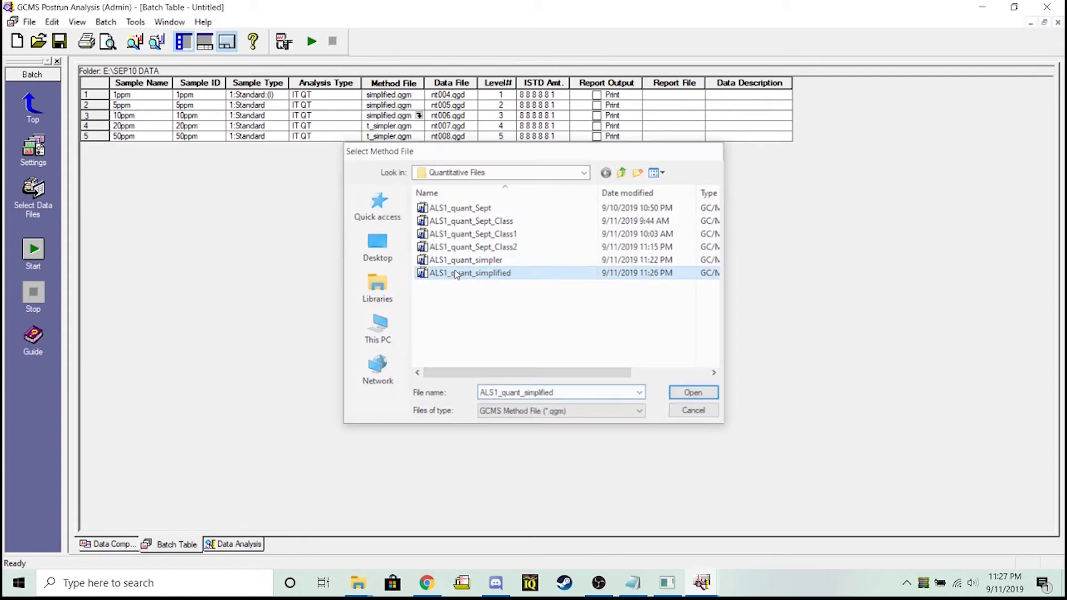
pyautogui.doubleClick(455, 274)
pyautogui.doubleClick(420, 126)
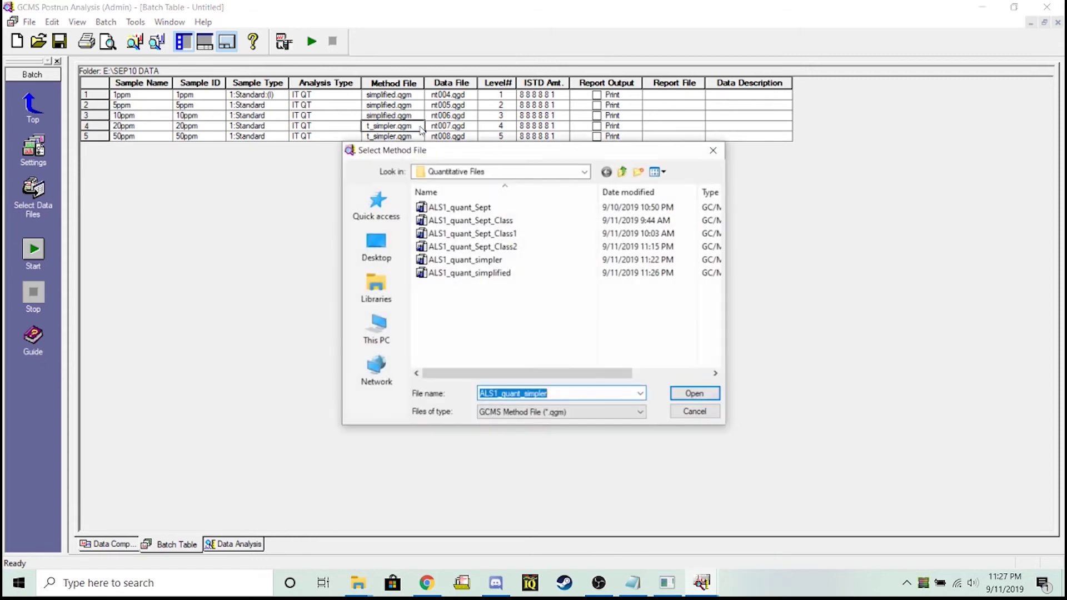
pyautogui.doubleClick(460, 273)
pyautogui.doubleClick(418, 137)
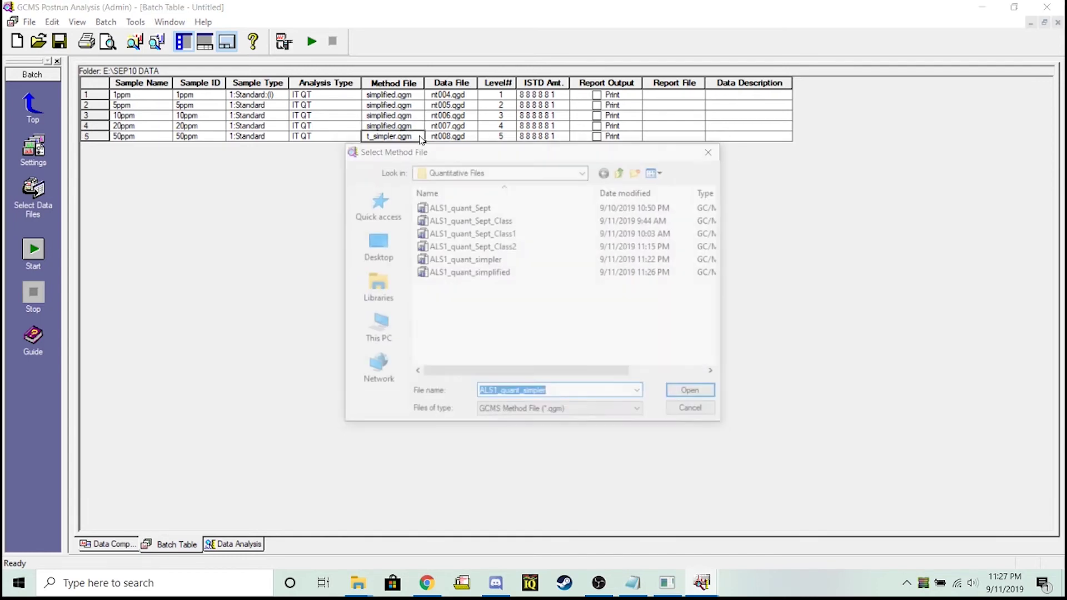
pyautogui.doubleClick(477, 274)
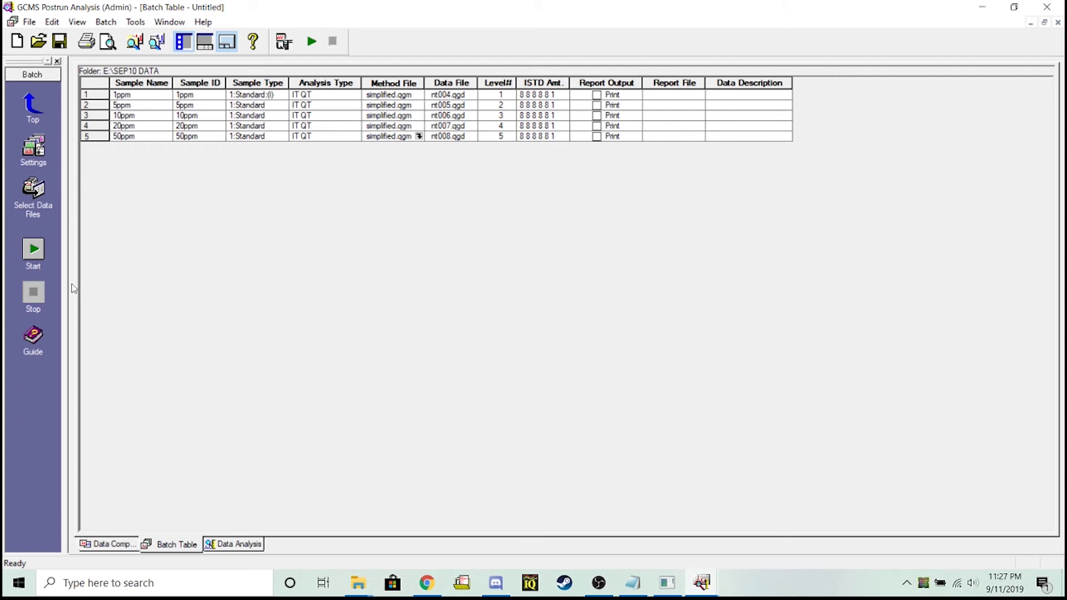
# - Start the batch and save it as 'Quant Batch Simplified' in Quantitative Files
pyautogui.click(34, 250)
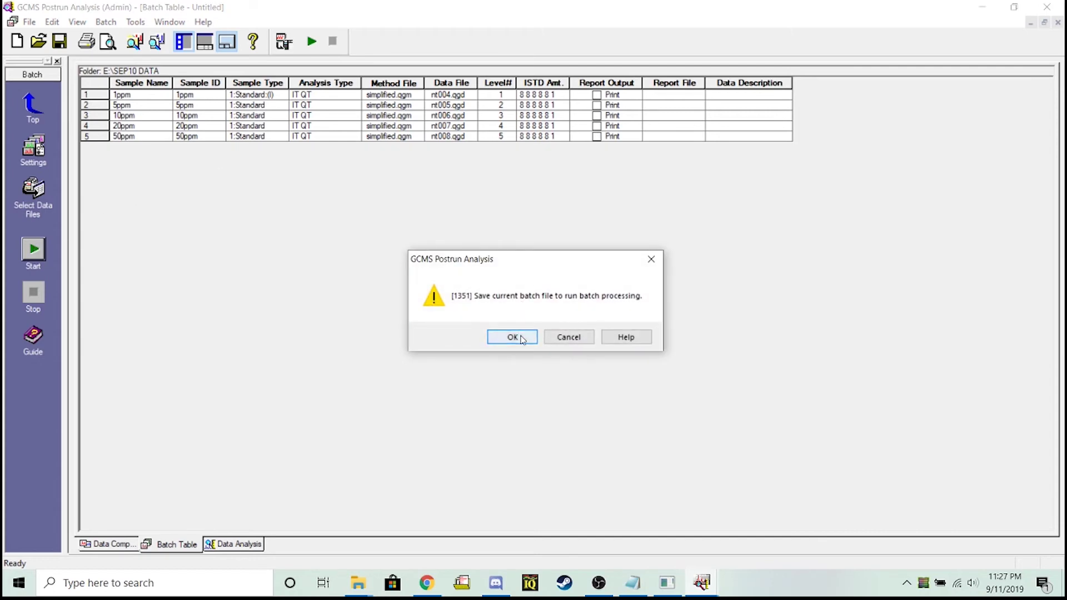
pyautogui.click(512, 337)
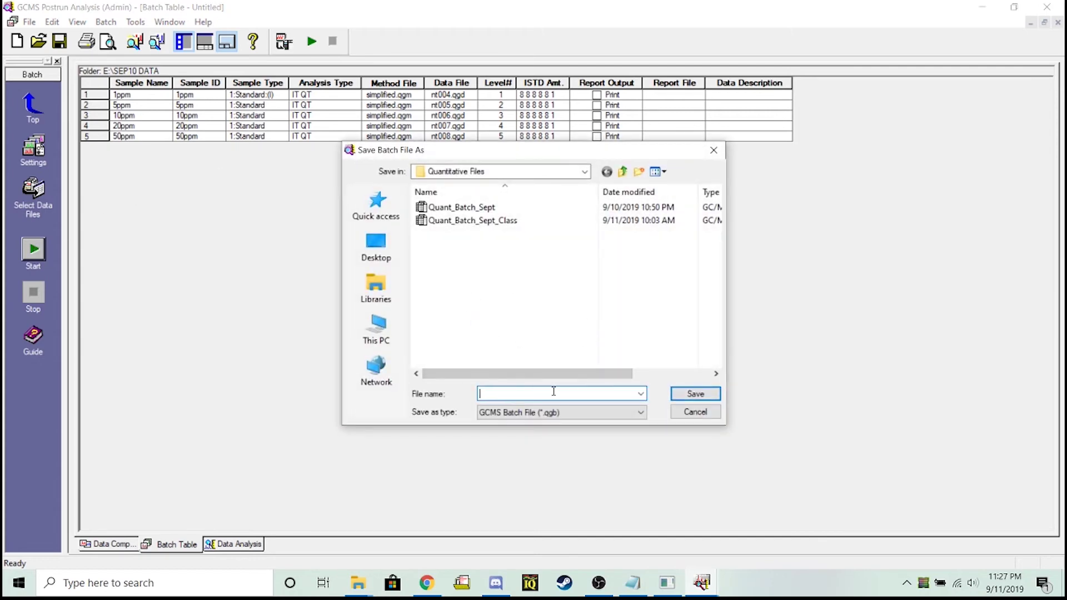
pyautogui.write('Quant Batch Simplified')
pyautogui.click(700, 395)
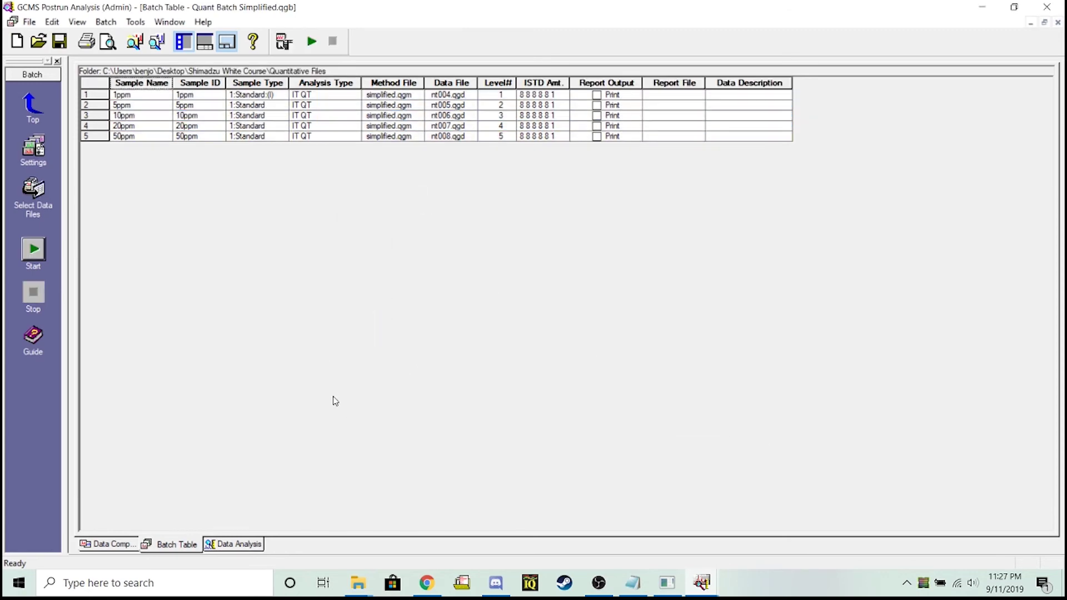
# - Open quantitative Data Analysis and view trichlorobenzene's five-point linear calibration curve, checking the internal standard
pyautogui.click(30, 118)
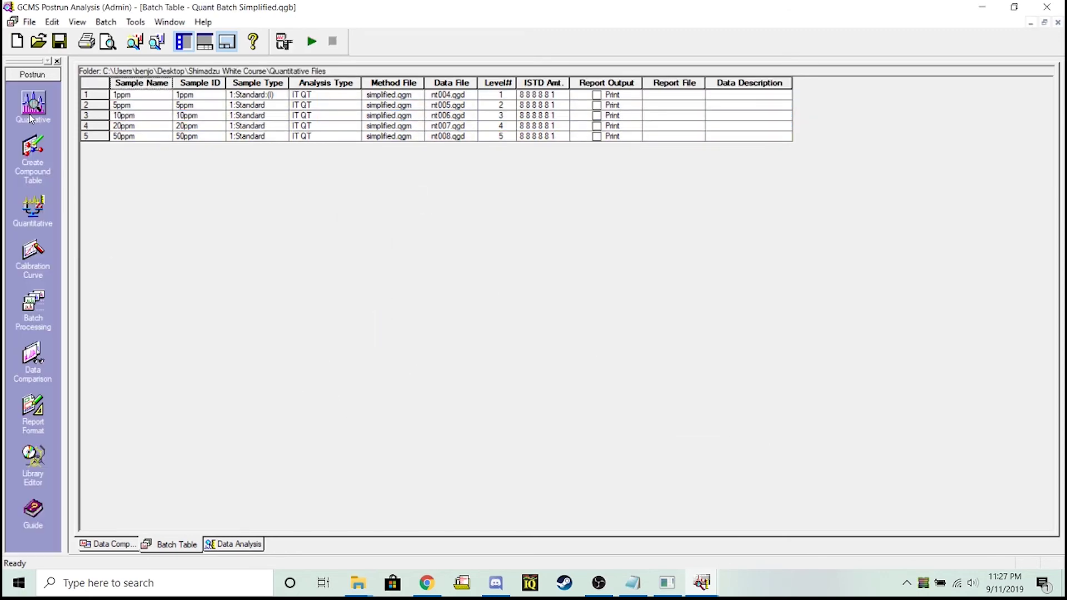
pyautogui.click(41, 211)
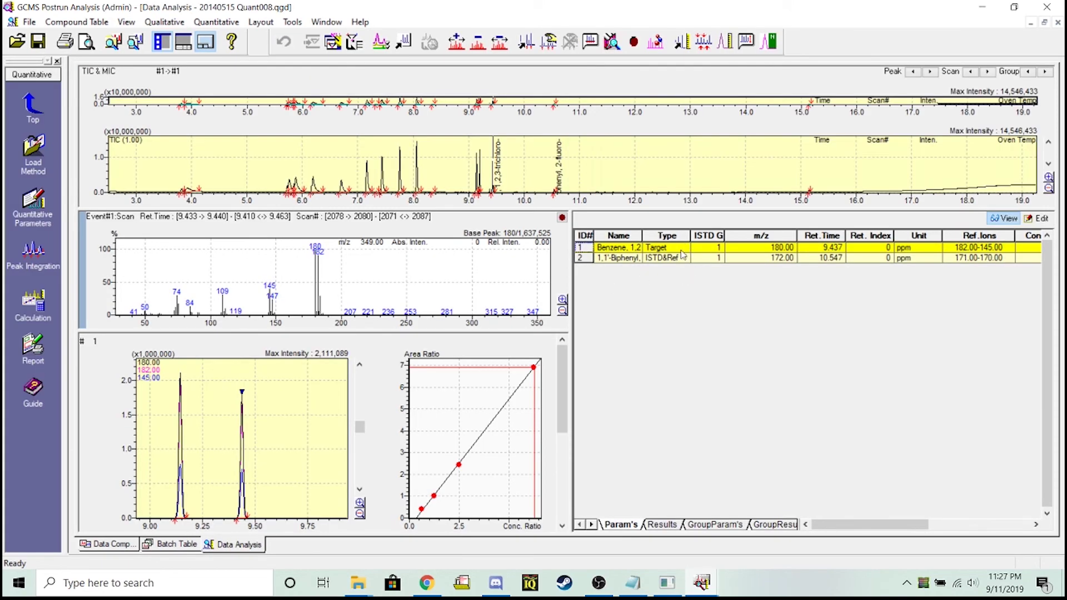
pyautogui.click(620, 251)
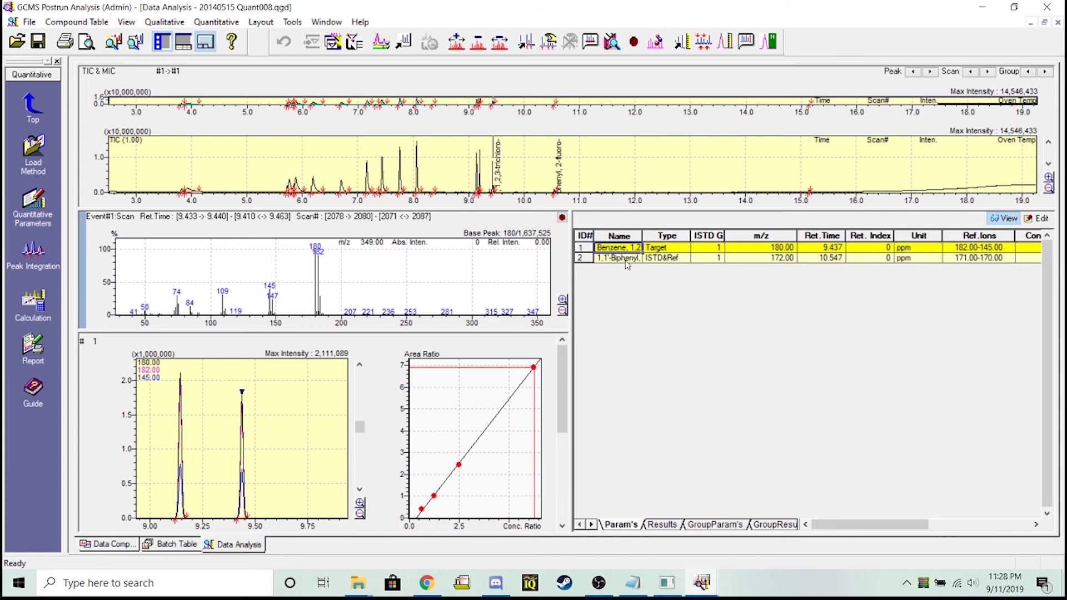
pyautogui.click(627, 259)
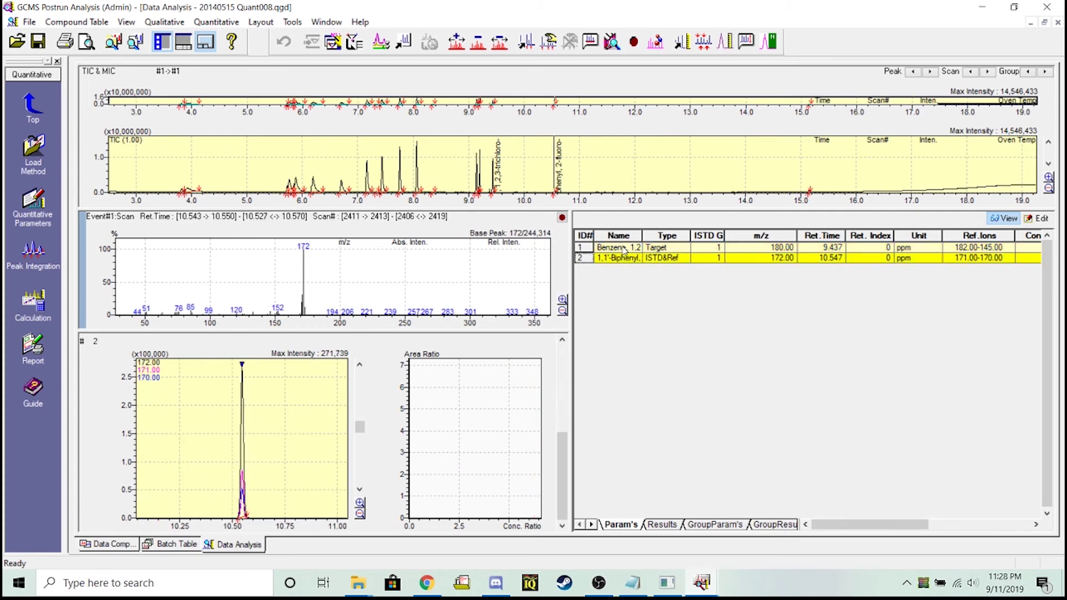
pyautogui.click(624, 249)
pyautogui.moveTo(416, 527)
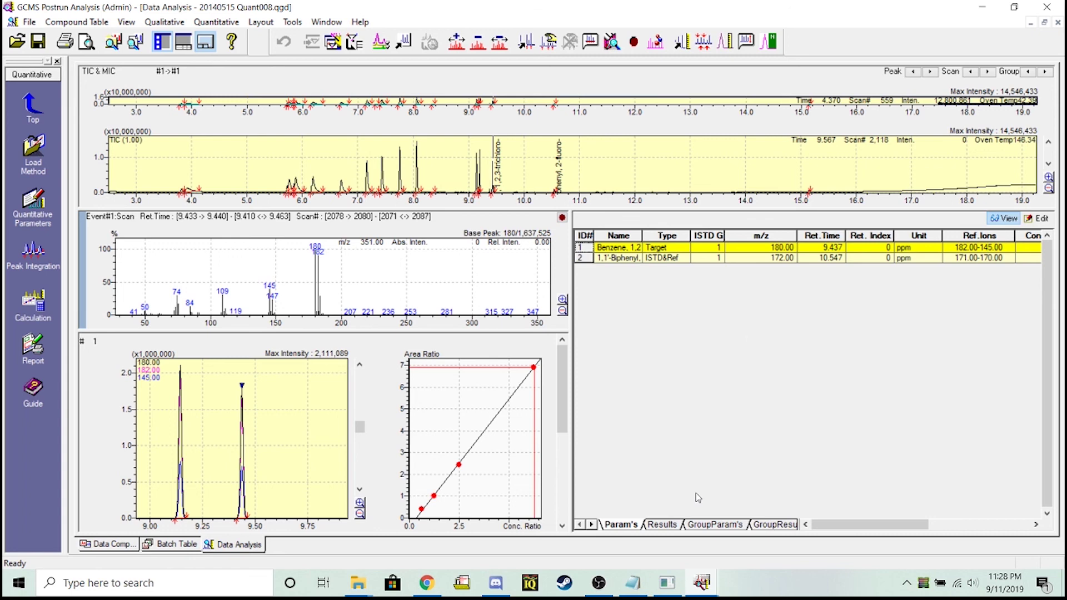
# - Show the Results tab and select trichlorobenzene's 50.21754 ppm concentration against the 8 ppm internal standard
pyautogui.click(660, 524)
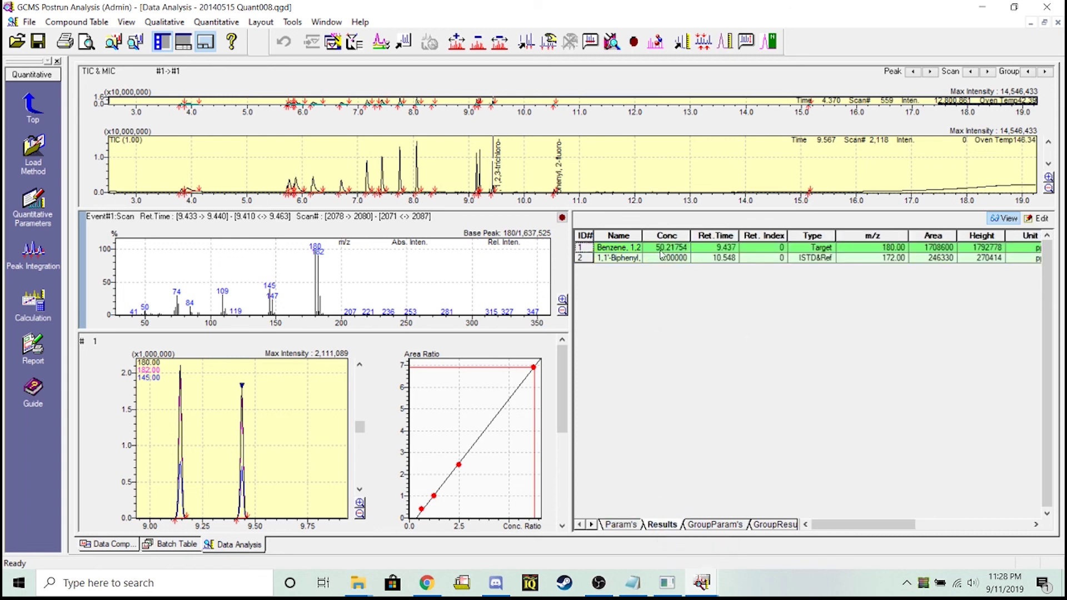
pyautogui.click(667, 247)
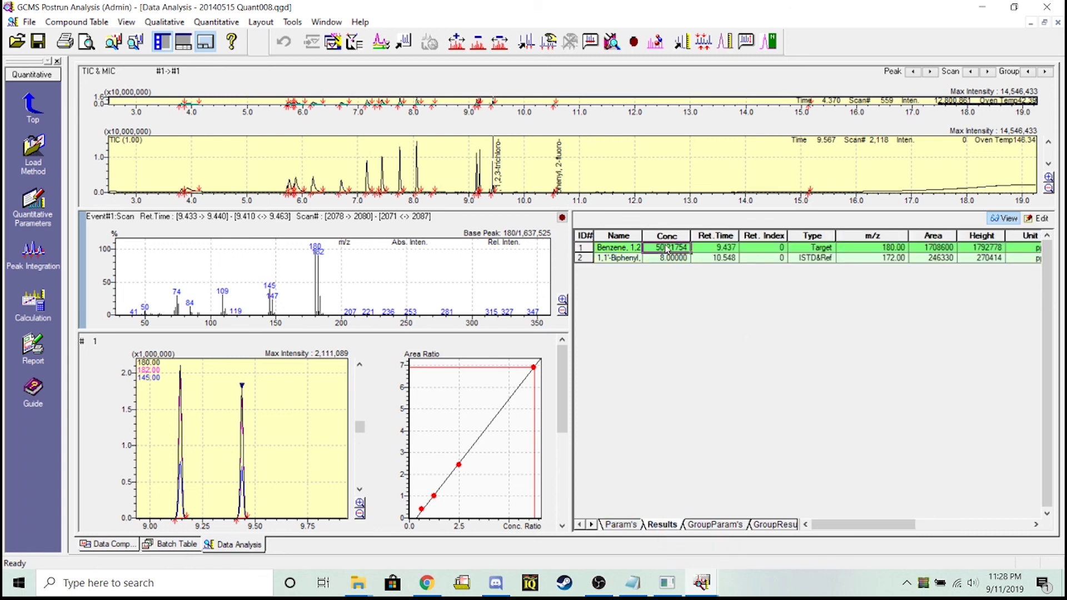
pyautogui.click(637, 257)
pyautogui.press('Up')
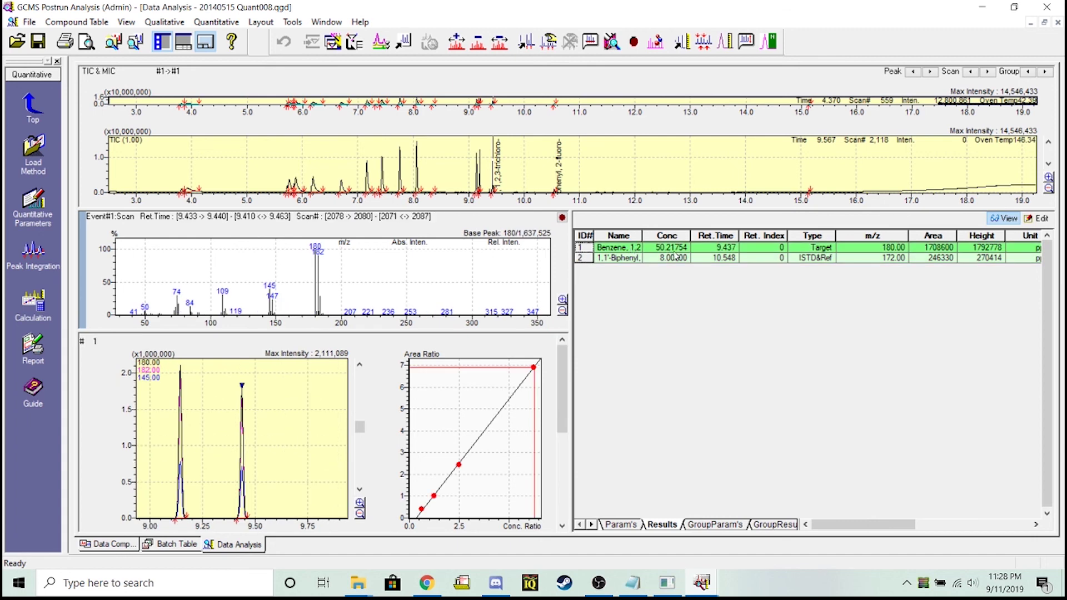
pyautogui.click(681, 251)
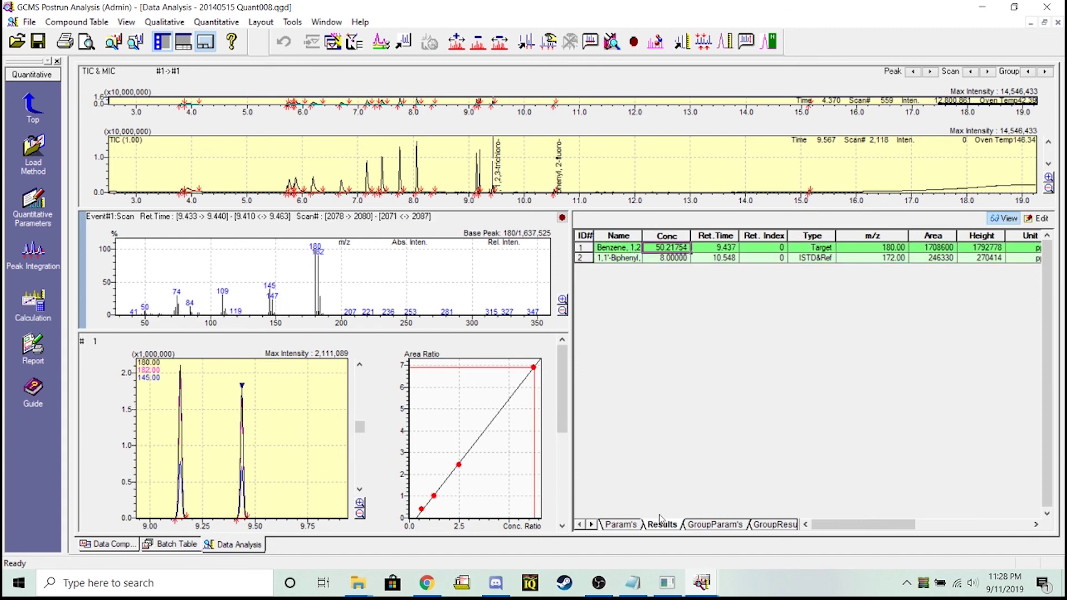